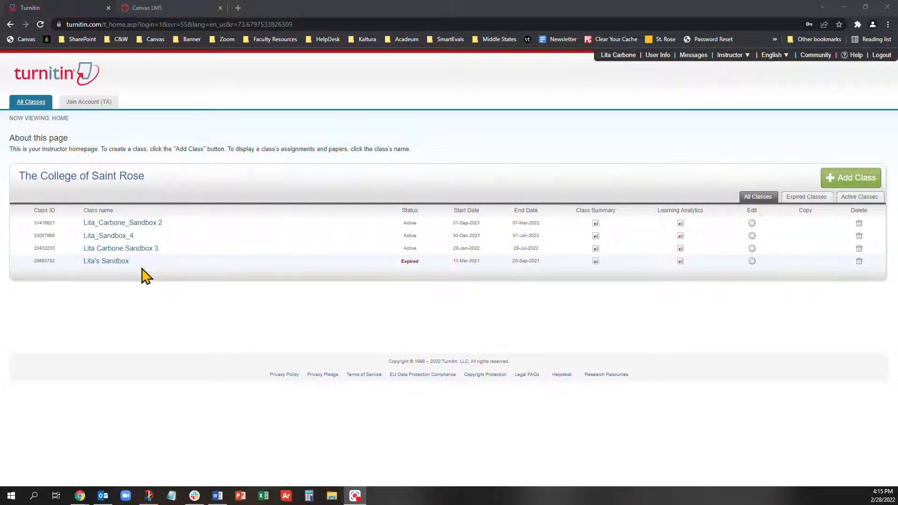
# - Open the Sandbox 2 class homepage listing its two CPF Assignment entries
pyautogui.click(138, 223)
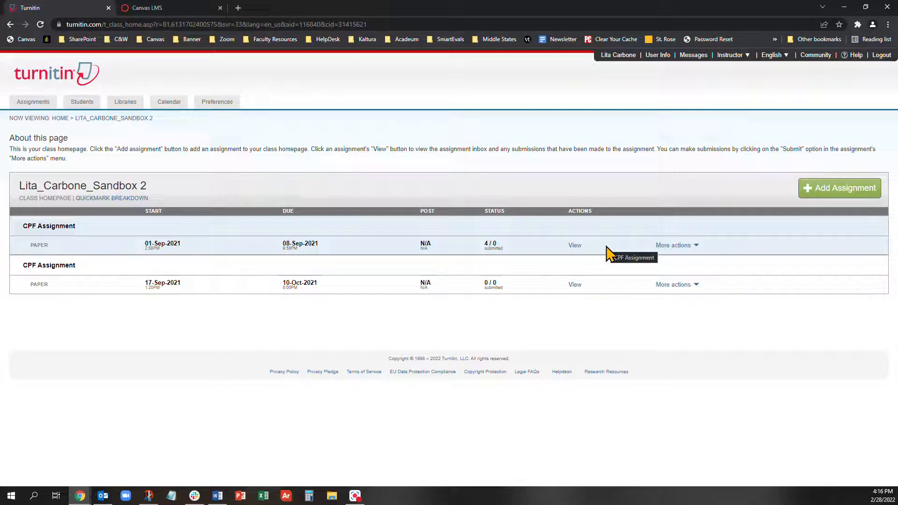
# - Choose Submit for the first CPF Assignment and review the upload-type options
pyautogui.click(689, 250)
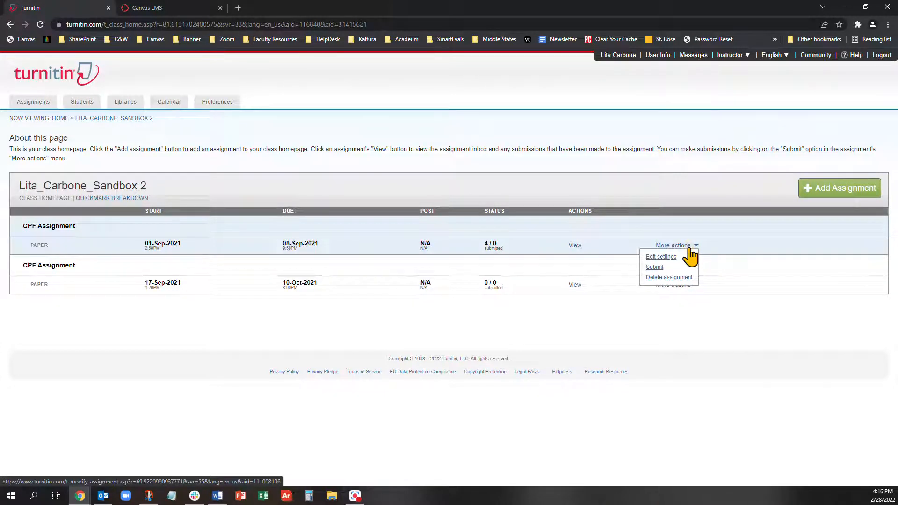
pyautogui.click(655, 267)
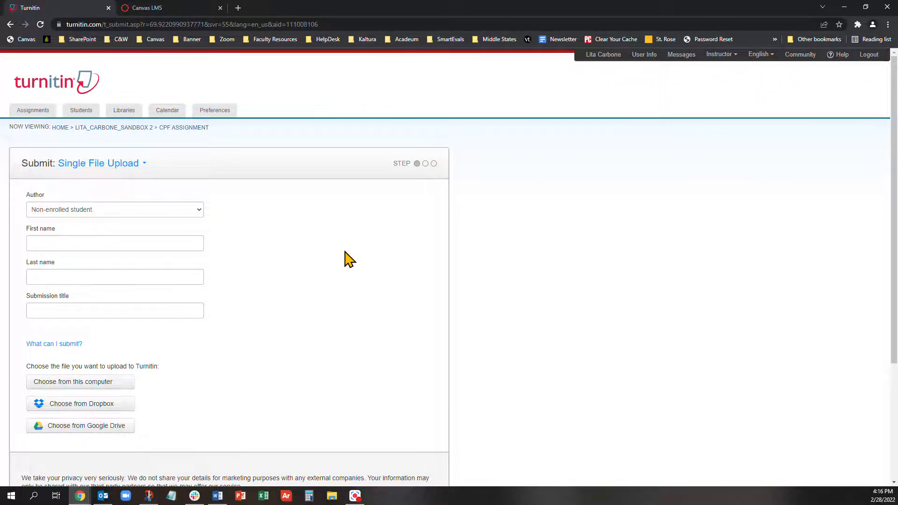
pyautogui.click(76, 165)
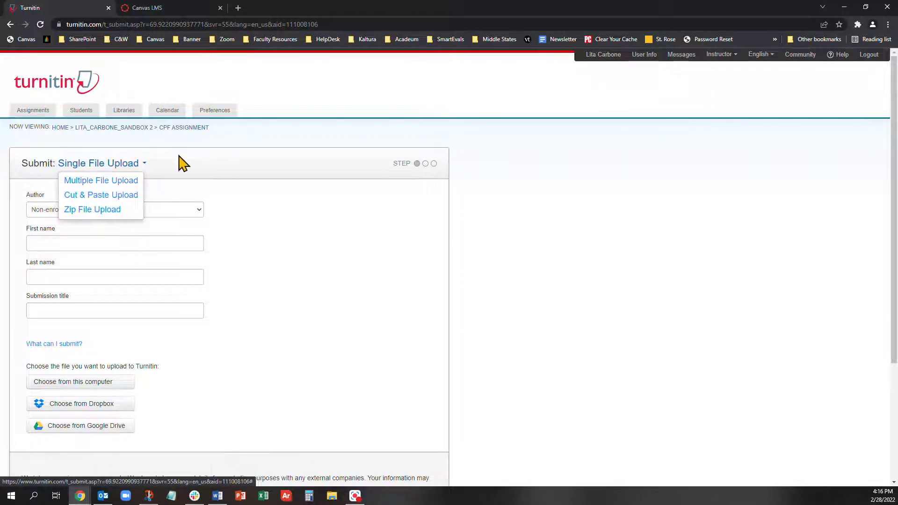
pyautogui.click(138, 163)
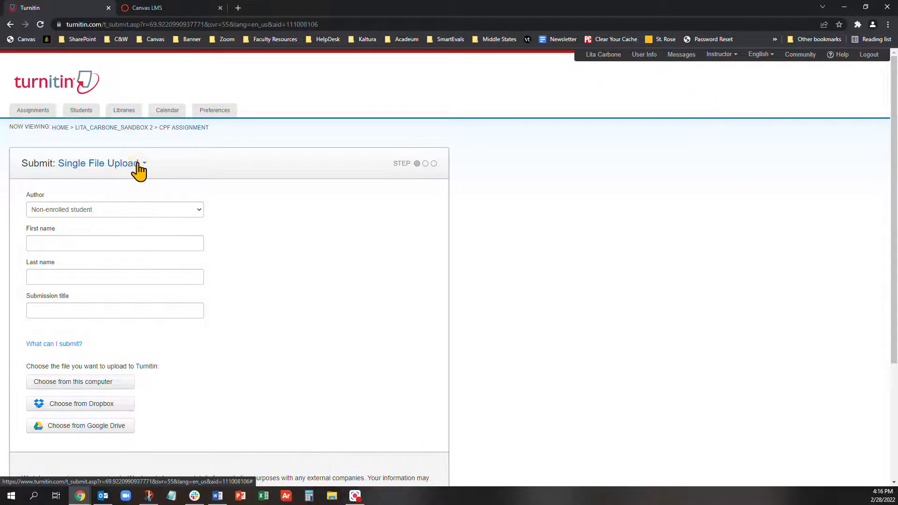
pyautogui.click(138, 164)
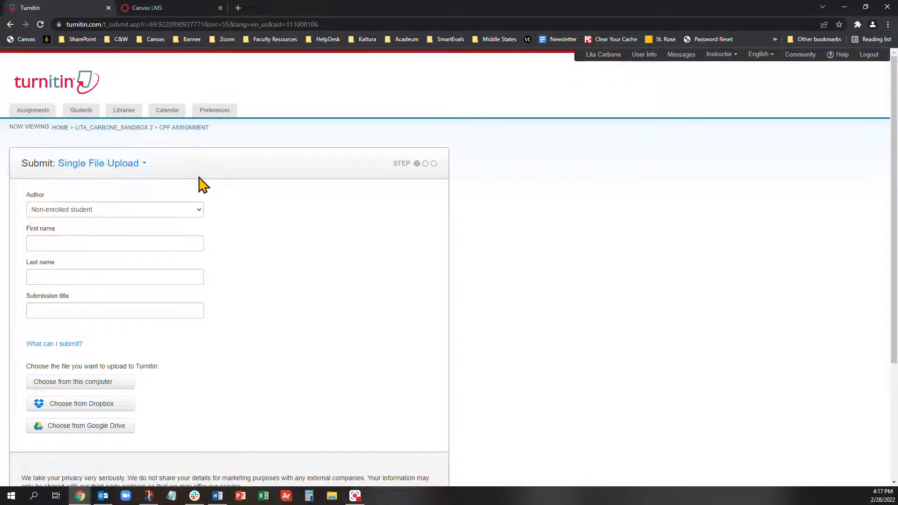
# - Enter non-enrolled author Test Student and submission title 'Test document'
pyautogui.click(95, 209)
pyautogui.click(60, 208)
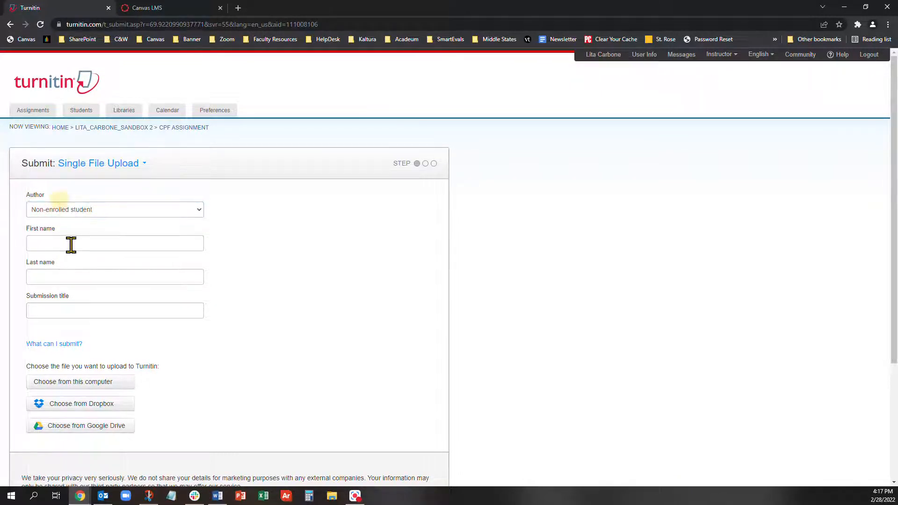
pyautogui.click(76, 210)
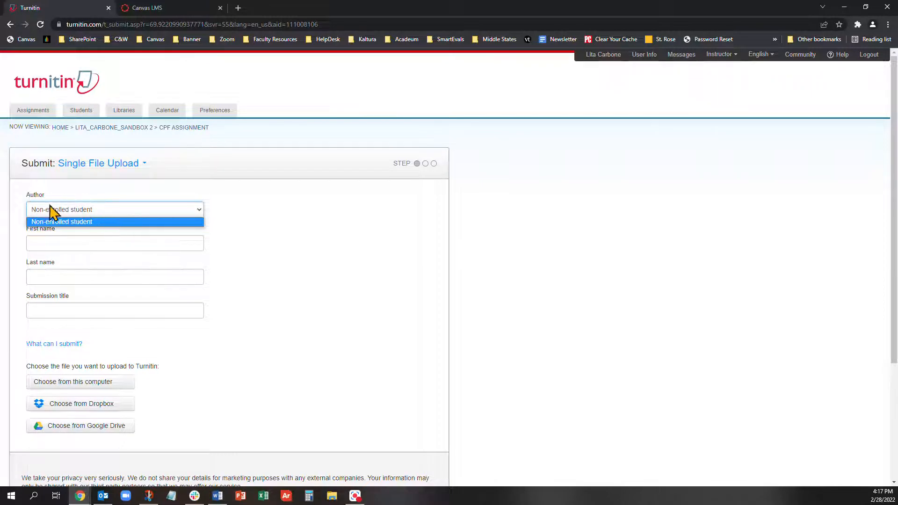
pyautogui.click(80, 244)
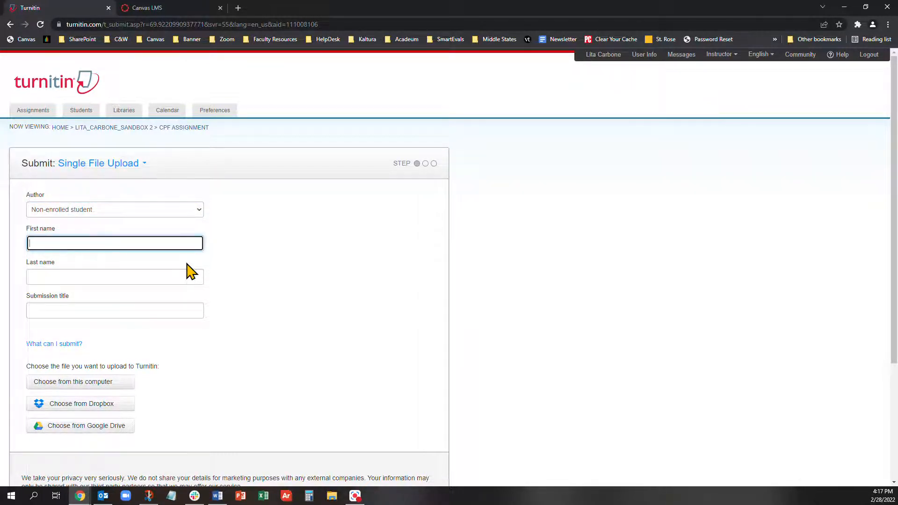
pyautogui.write('Test')
pyautogui.press('Tab')
pyautogui.write('St')
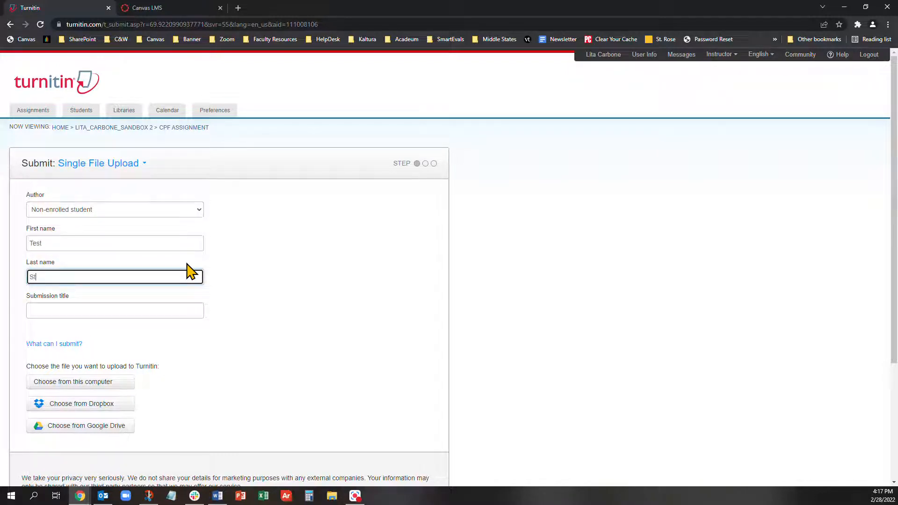
pyautogui.click(179, 309)
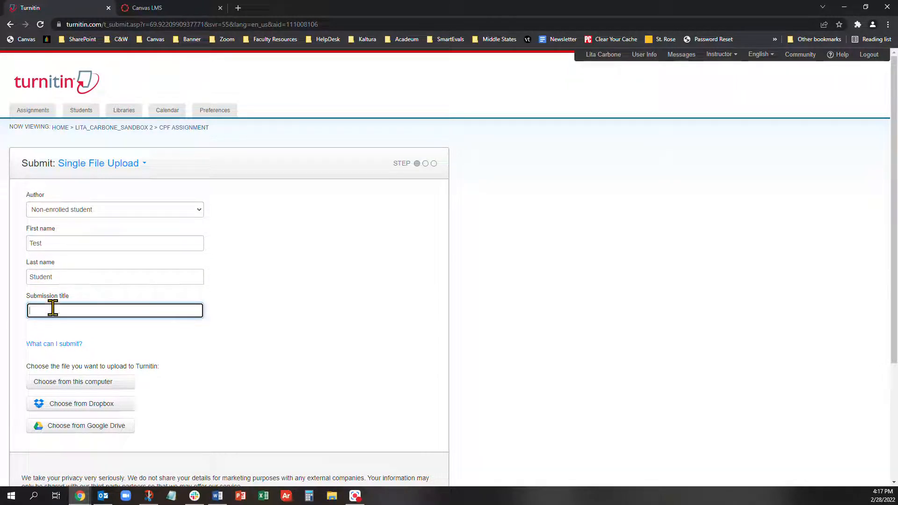
pyautogui.write('Test document')
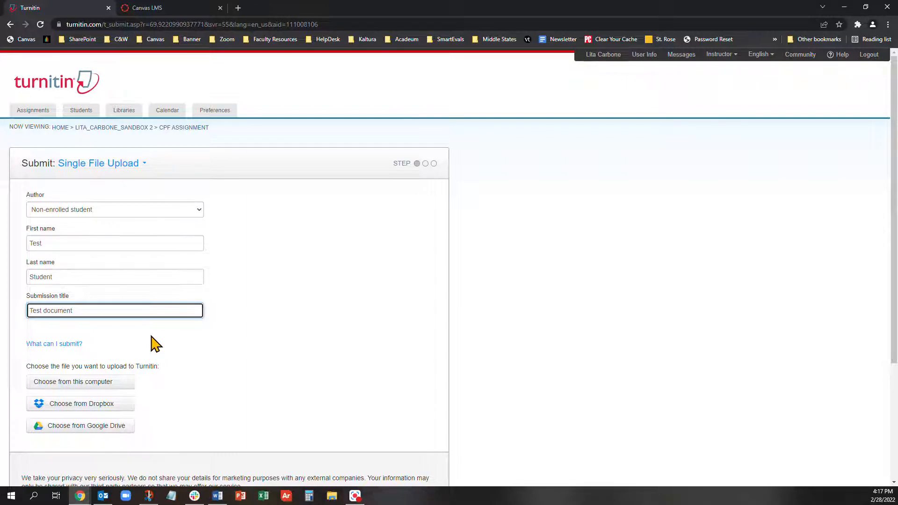
# - Upload 'Quick Facts about Course Evaluations.docx' from Downloads as the submission file
pyautogui.click(99, 385)
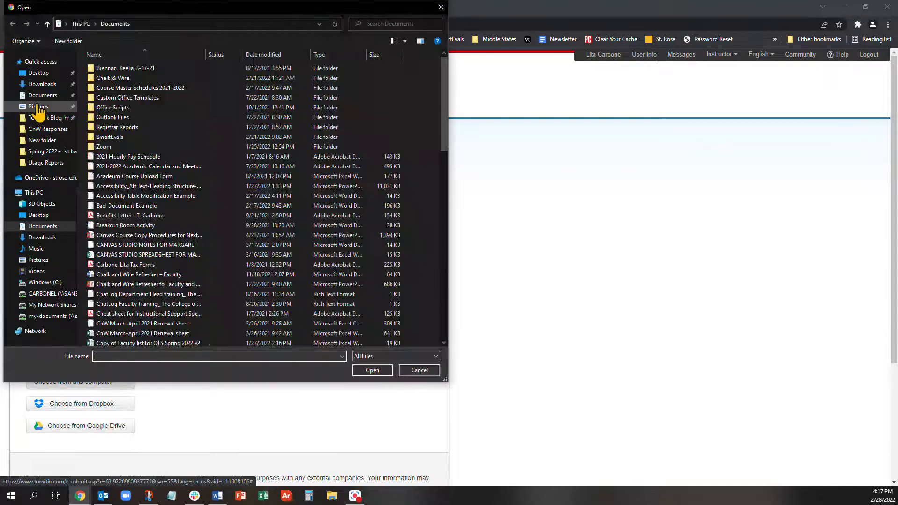
pyautogui.click(43, 84)
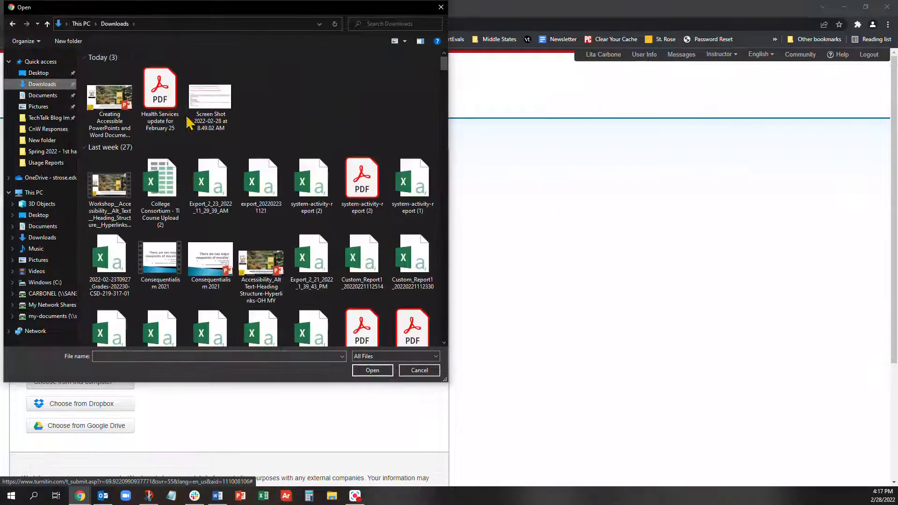
pyautogui.scroll(-7, 259, 182)
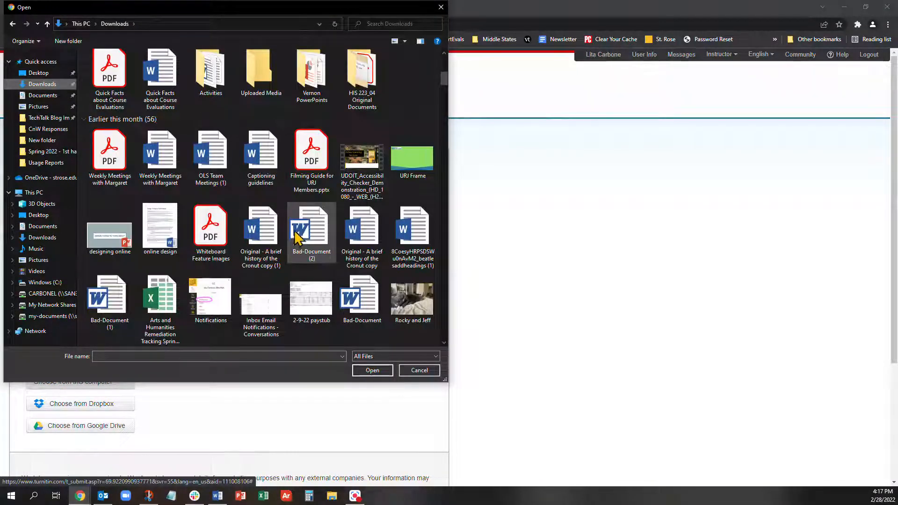
pyautogui.click(162, 79)
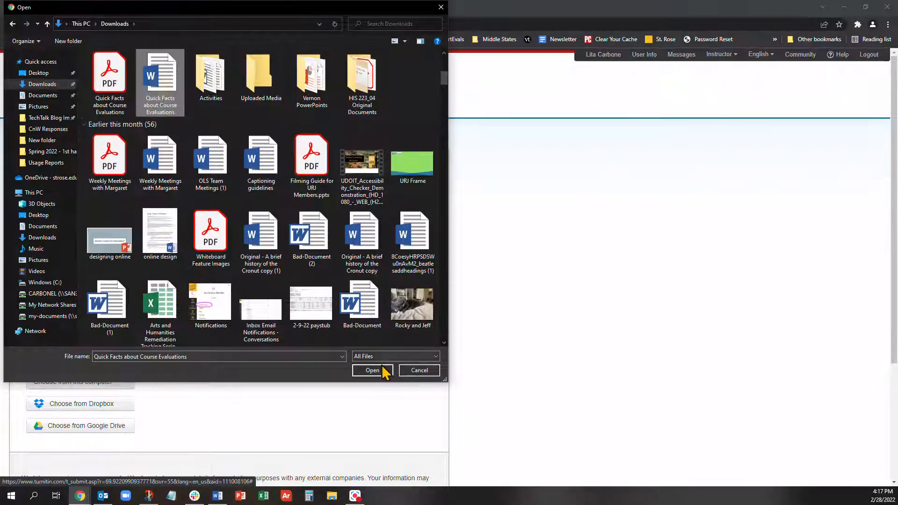
pyautogui.click(384, 371)
pyautogui.scroll(-2, 353, 342)
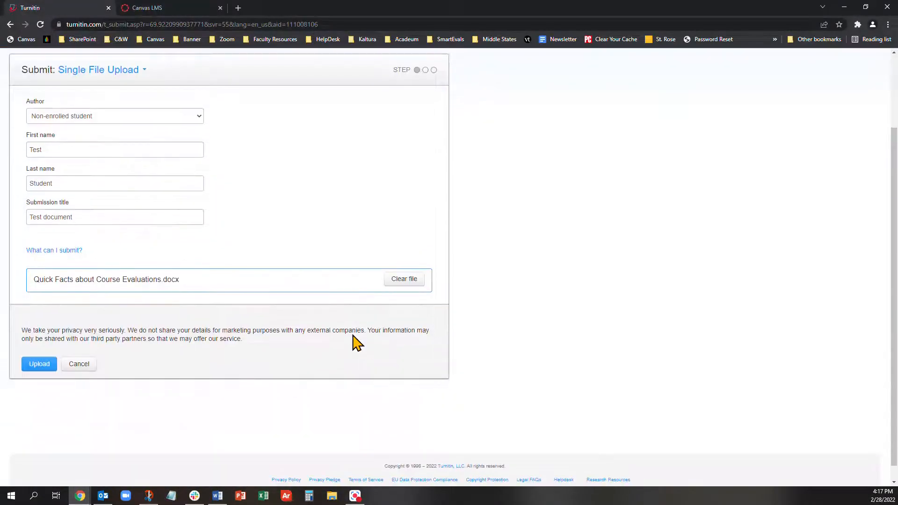
pyautogui.click(42, 368)
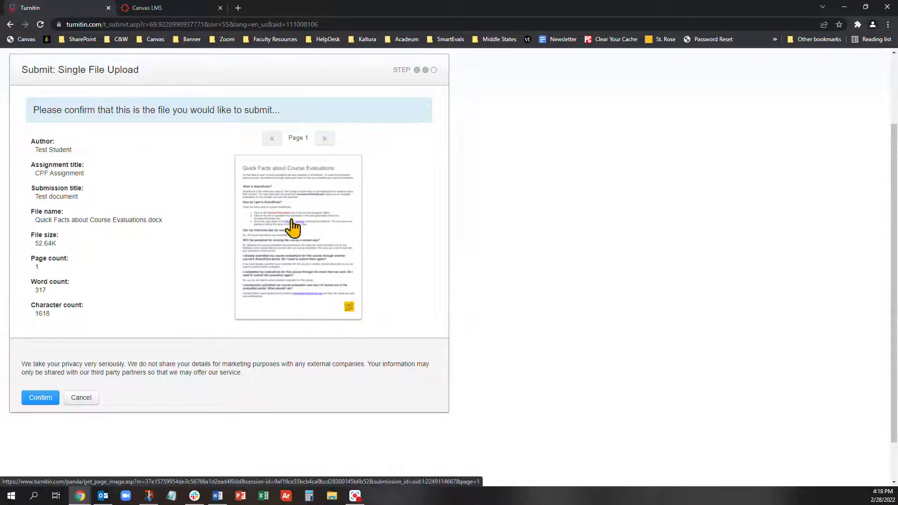
# - Confirm the Quick Facts file preview to complete the Test document submission
pyautogui.click(32, 401)
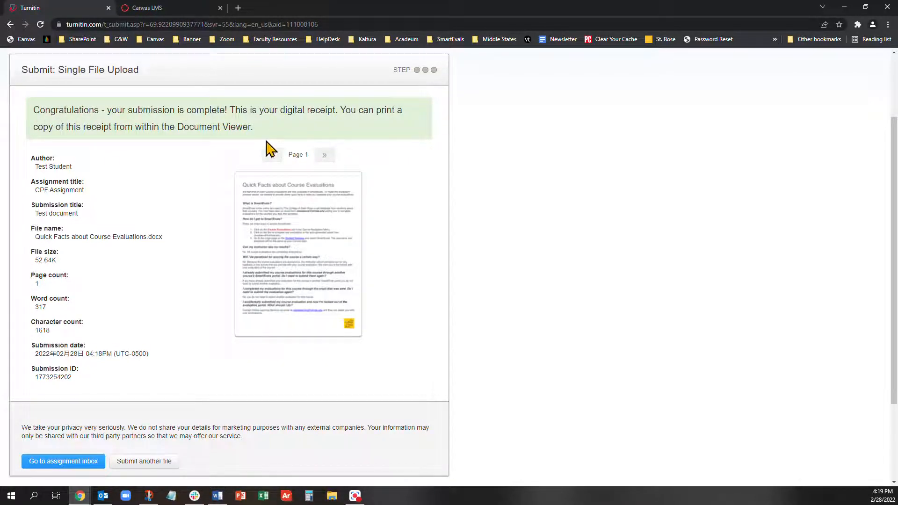
# - Return to the CPF Assignment inbox, where Test document shows 0% similarity
pyautogui.scroll(-2, 267, 145)
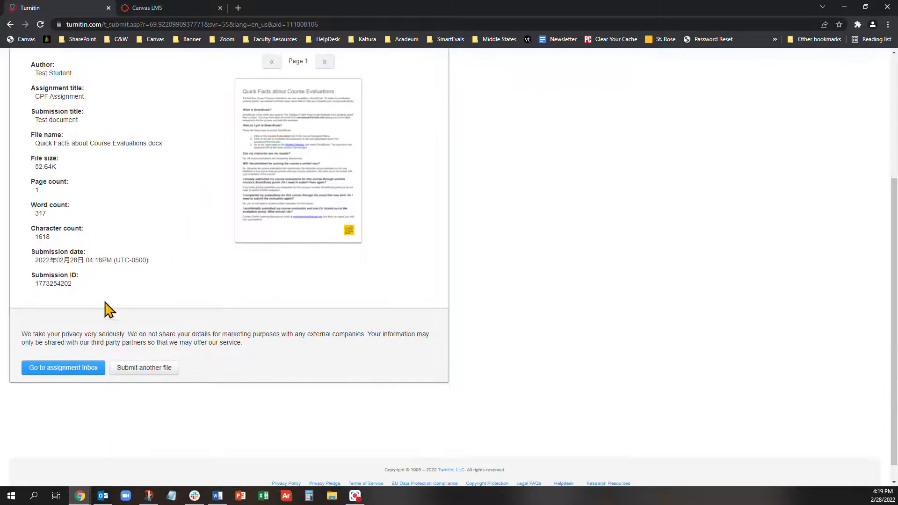
pyautogui.click(69, 368)
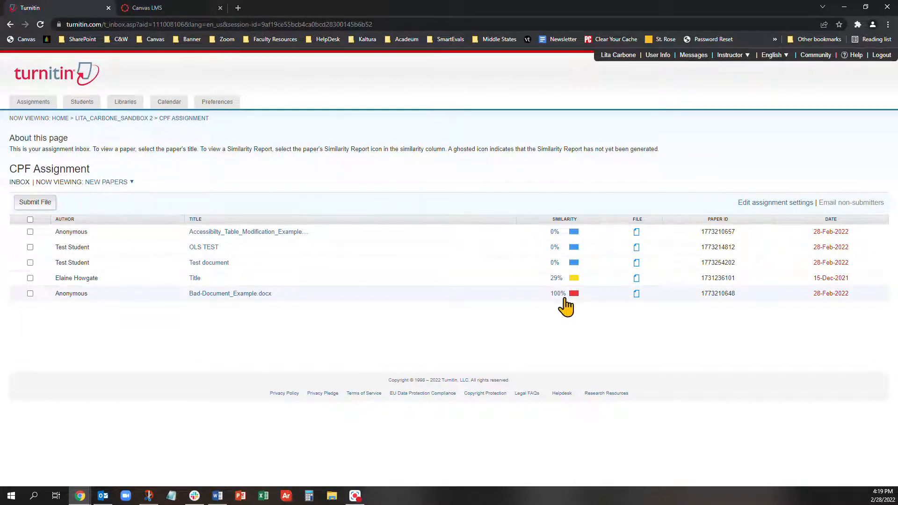
pyautogui.click(637, 295)
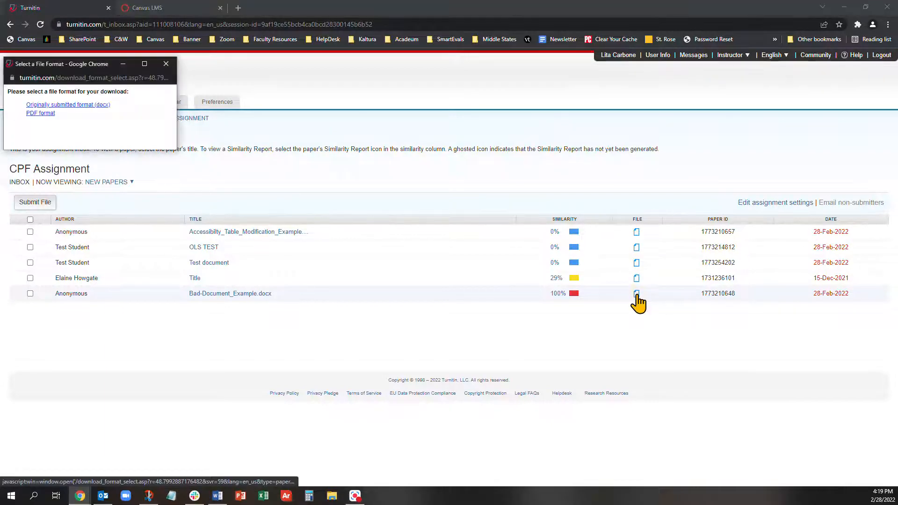
pyautogui.click(145, 64)
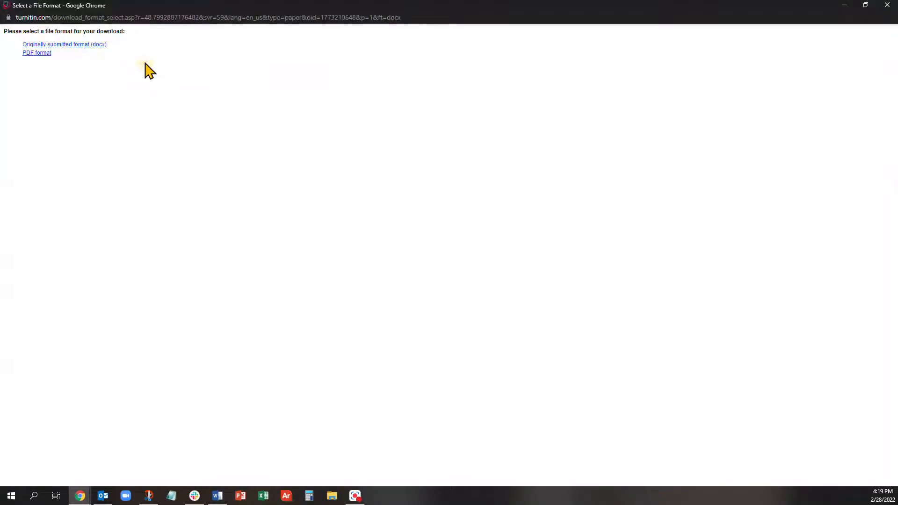
pyautogui.click(888, 5)
pyautogui.click(565, 295)
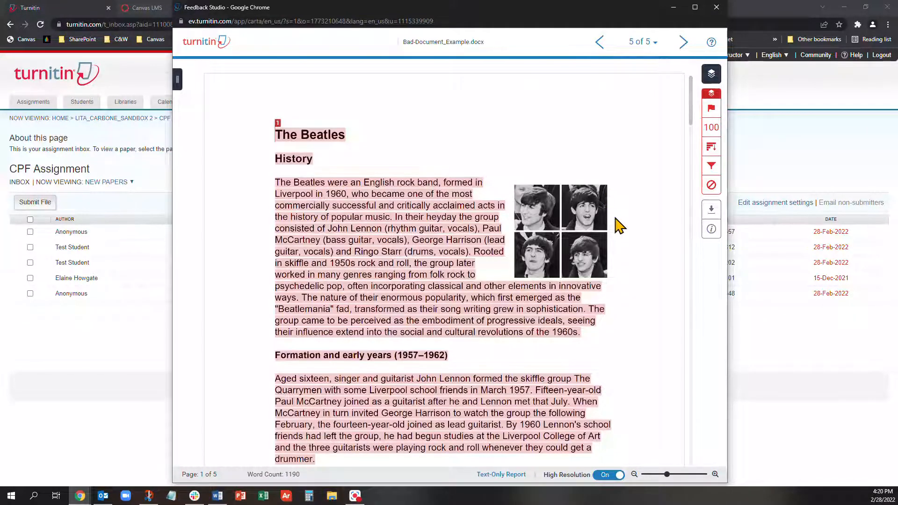
pyautogui.scroll(-10, 614, 224)
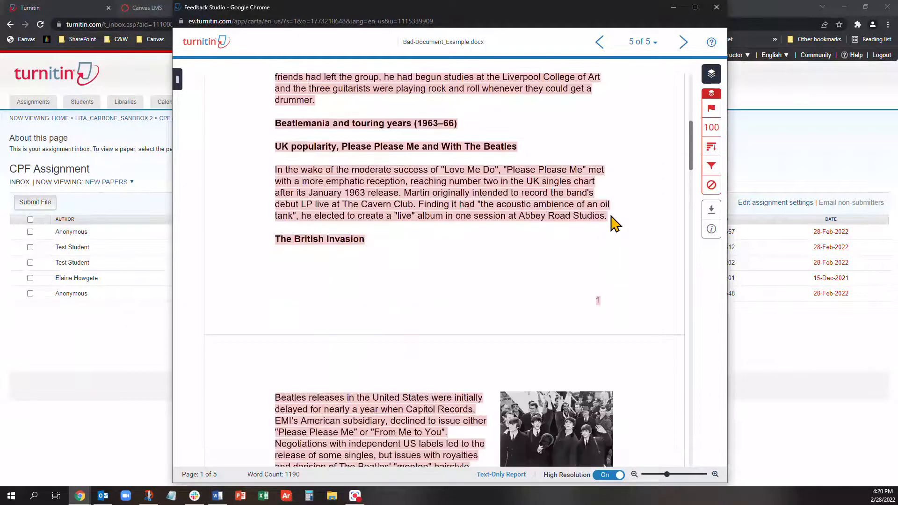
pyautogui.scroll(-3, 614, 224)
pyautogui.scroll(13, 615, 224)
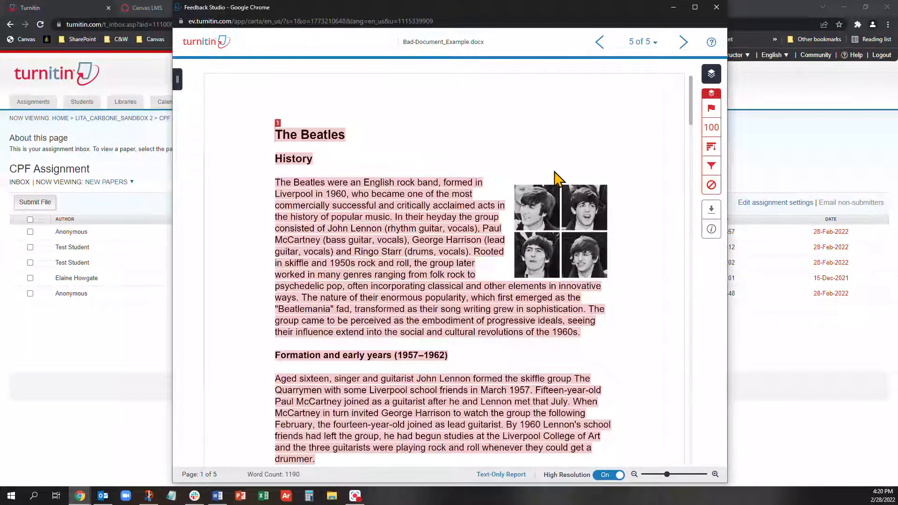
pyautogui.click(716, 8)
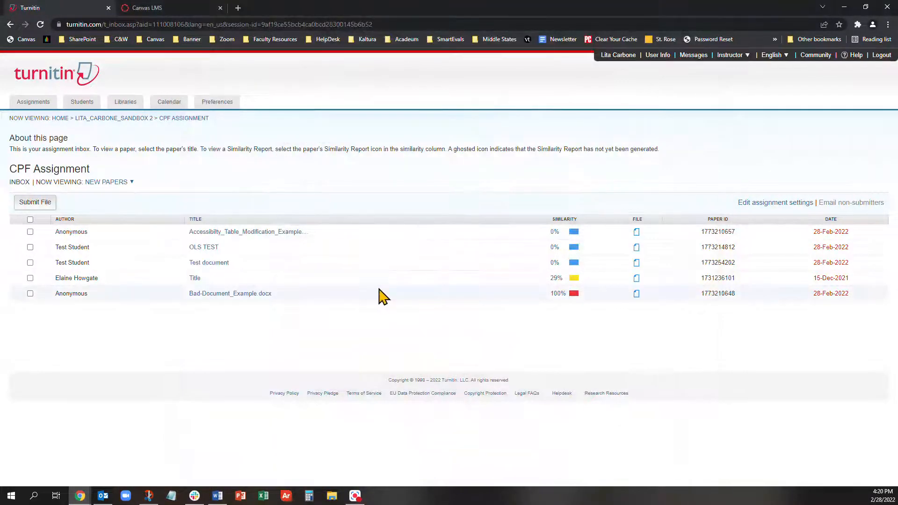
# - Review the 29% similarity report and match sources for 'Title', then close it
pyautogui.click(561, 280)
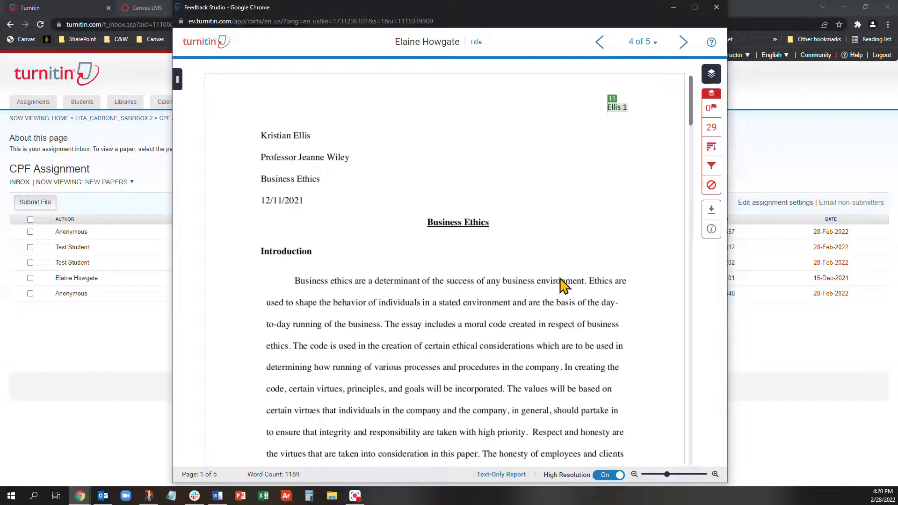
pyautogui.scroll(-5, 549, 293)
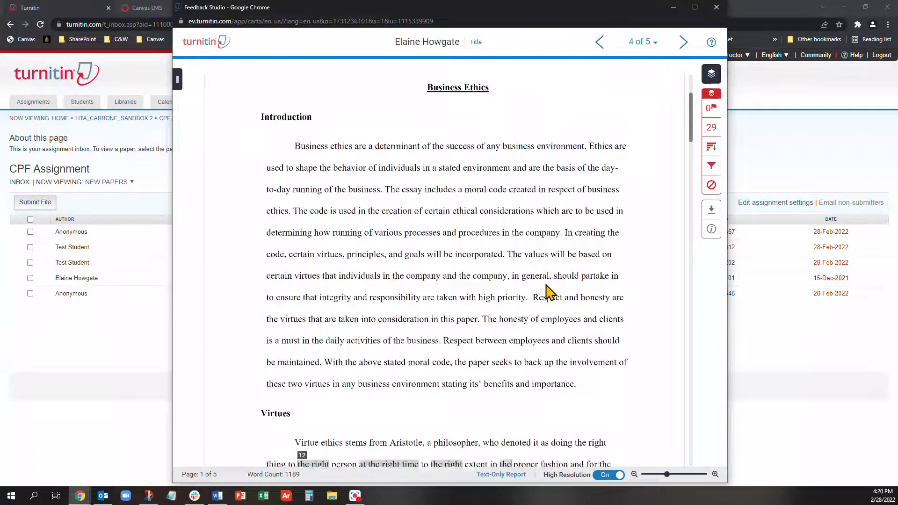
pyautogui.scroll(-1, 478, 292)
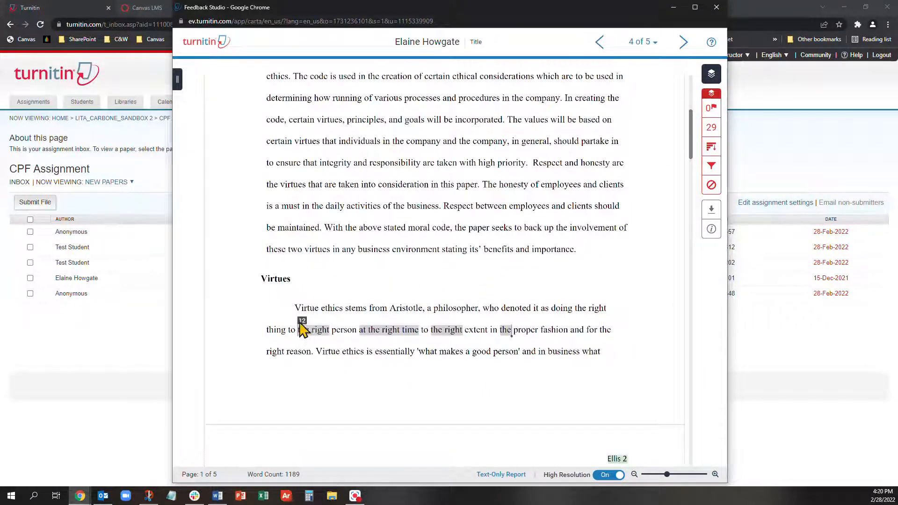
pyautogui.click(712, 129)
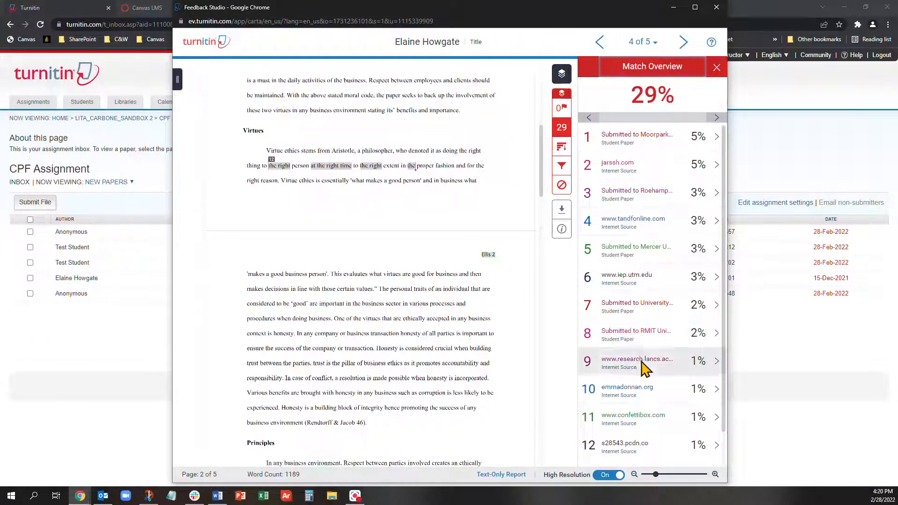
pyautogui.scroll(-1, 648, 368)
pyautogui.scroll(1, 629, 140)
pyautogui.click(717, 7)
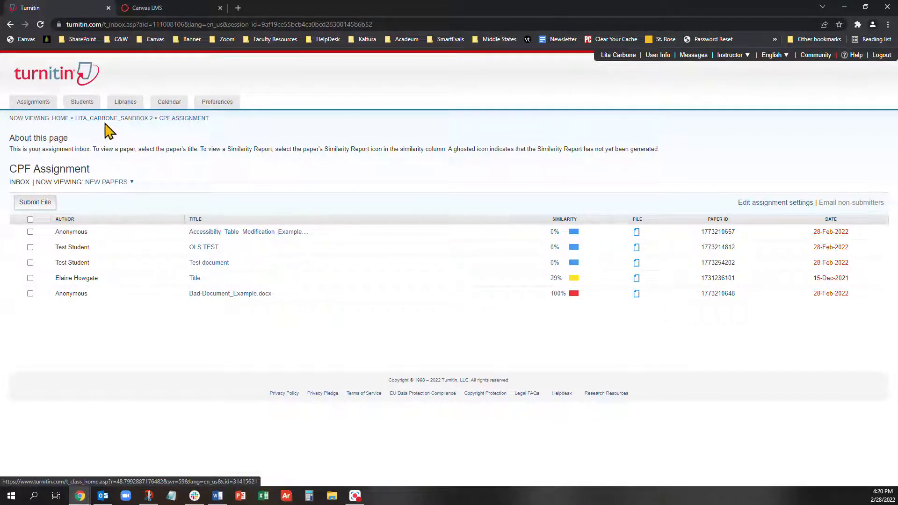
# - Start a new CPF Assignment submission using Multiple File Upload
pyautogui.click(184, 119)
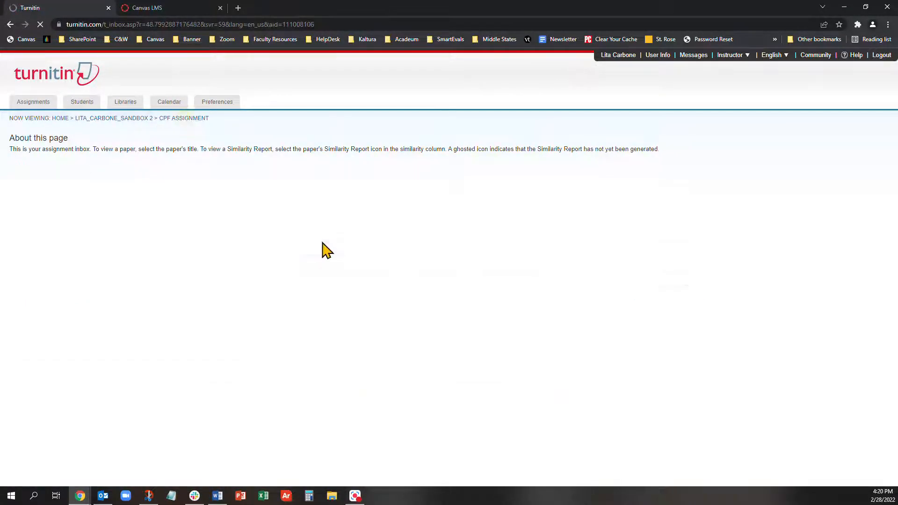
pyautogui.click(34, 202)
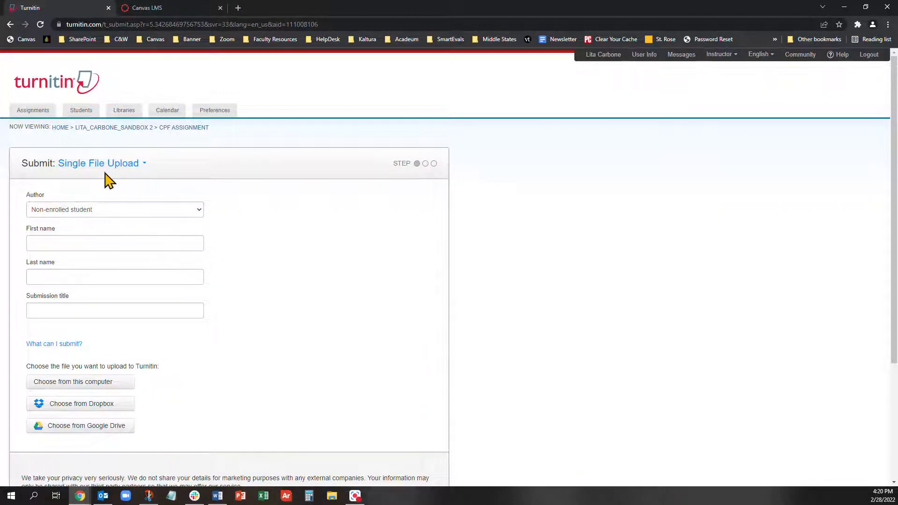
pyautogui.click(107, 164)
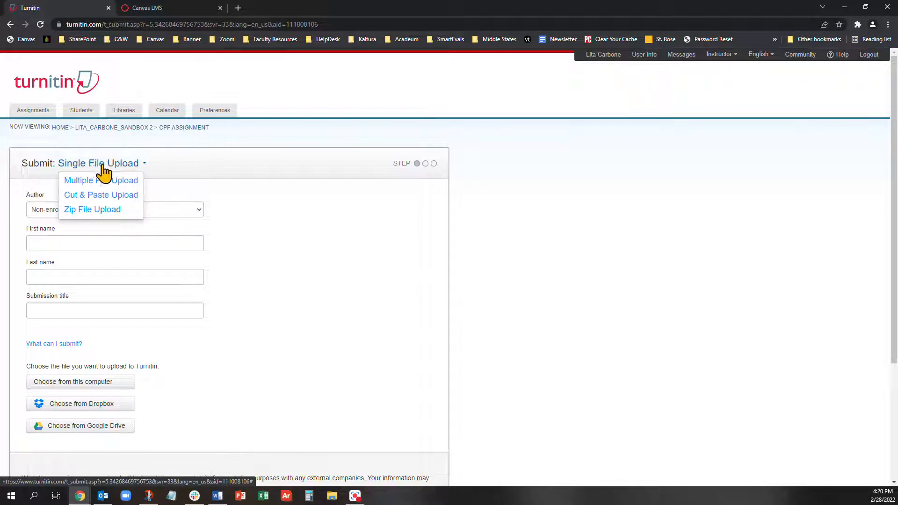
pyautogui.click(124, 182)
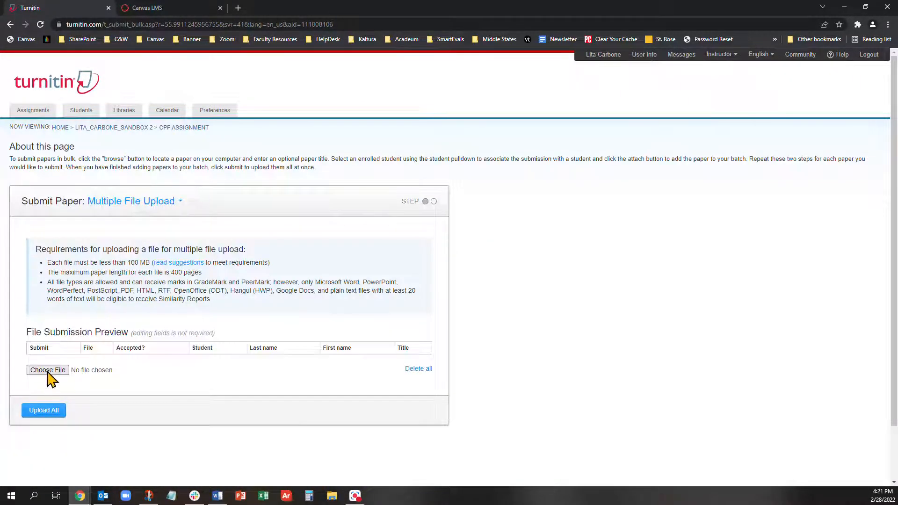
# - Attach the Breakout Room Activity and Chalk and Wire Refresher – Faculty documents
pyautogui.click(48, 370)
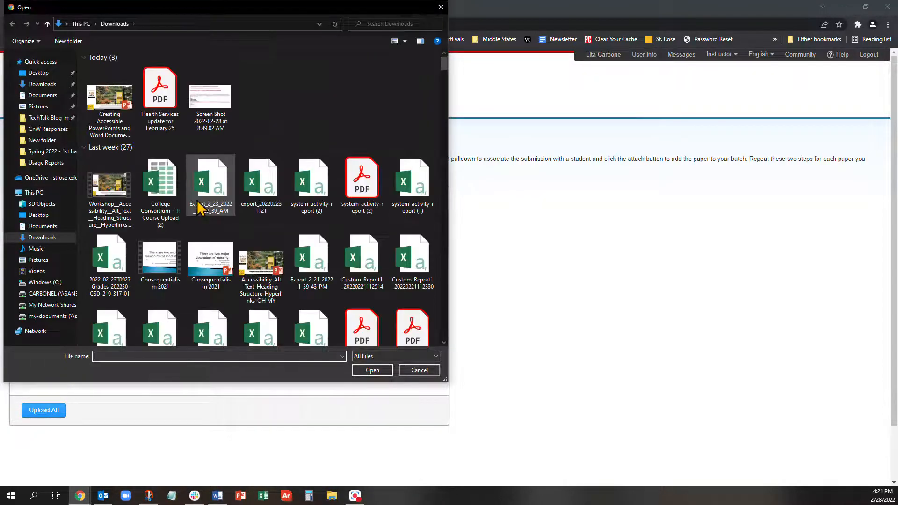
pyautogui.click(37, 95)
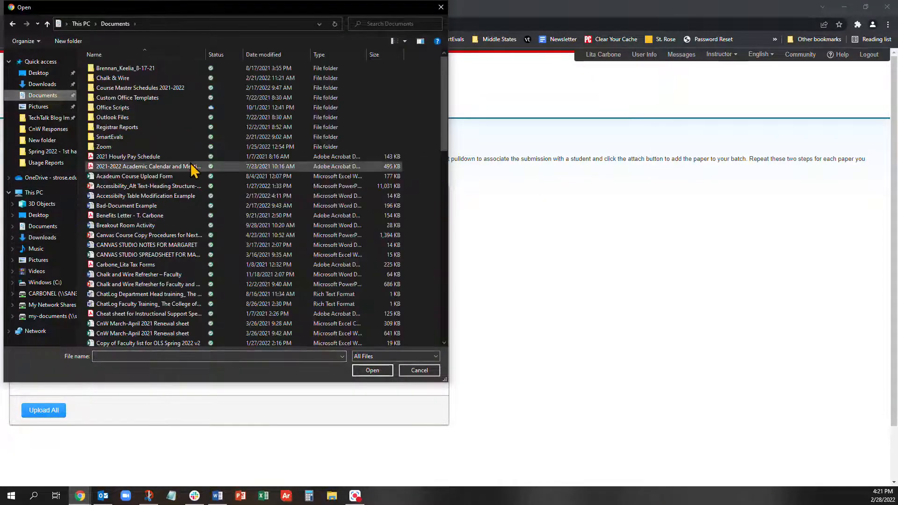
pyautogui.click(143, 207)
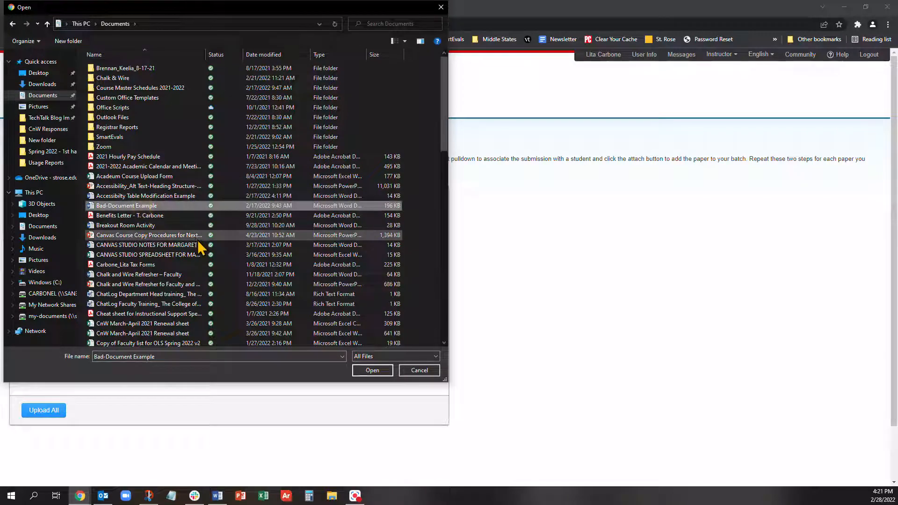
pyautogui.click(375, 371)
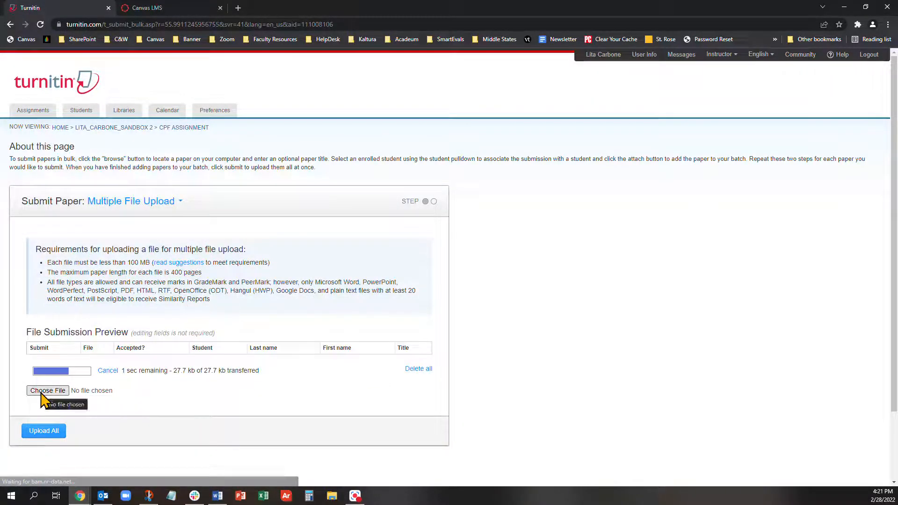
pyautogui.click(43, 392)
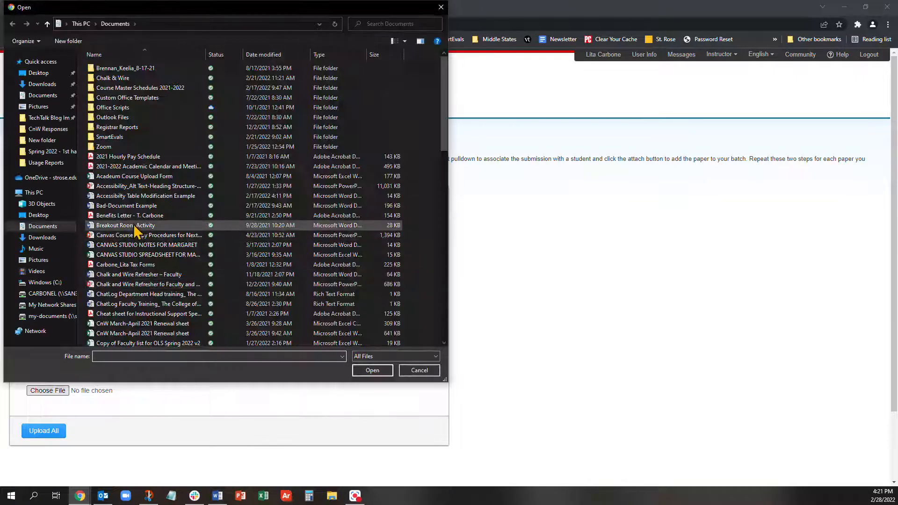
pyautogui.scroll(-1, 140, 237)
pyautogui.click(149, 253)
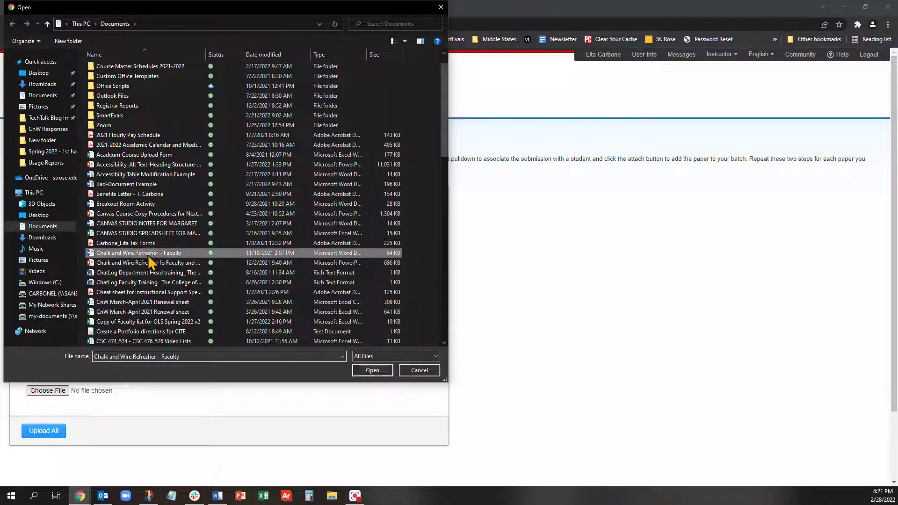
pyautogui.click(374, 371)
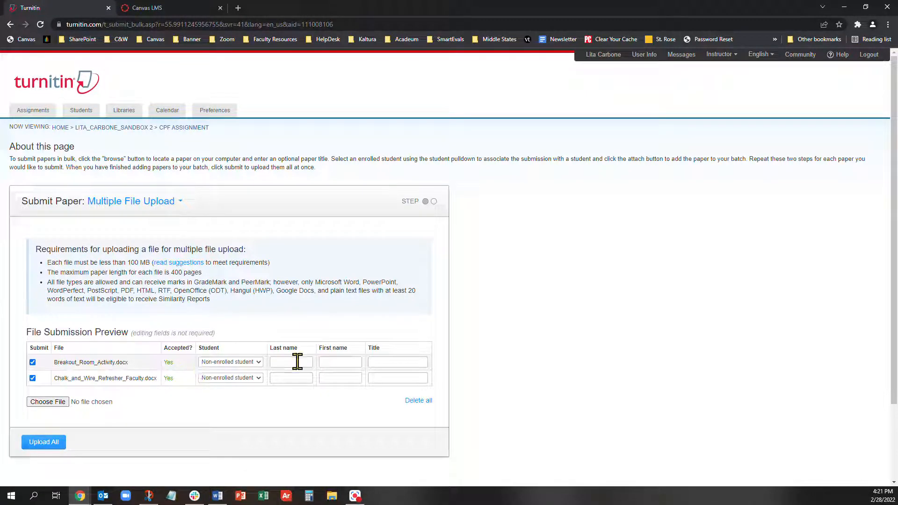
# - Fill in author names and titles such as 'Breakout Room' for both files, then upload all
pyautogui.write('Student2')
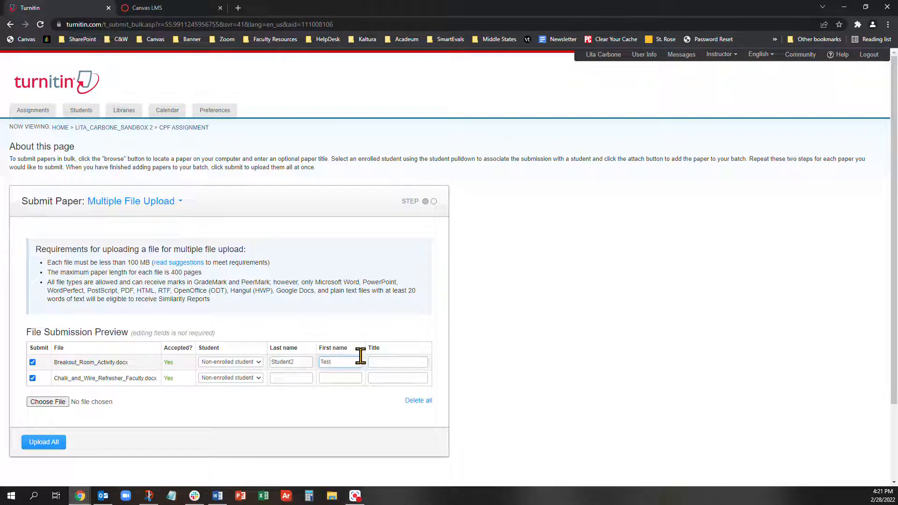
pyautogui.click(380, 360)
pyautogui.write('Break')
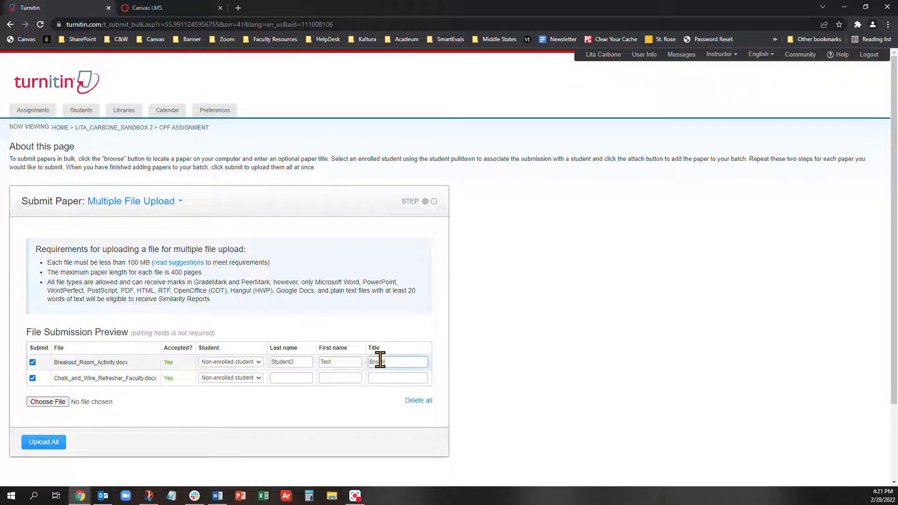
pyautogui.write('out Room')
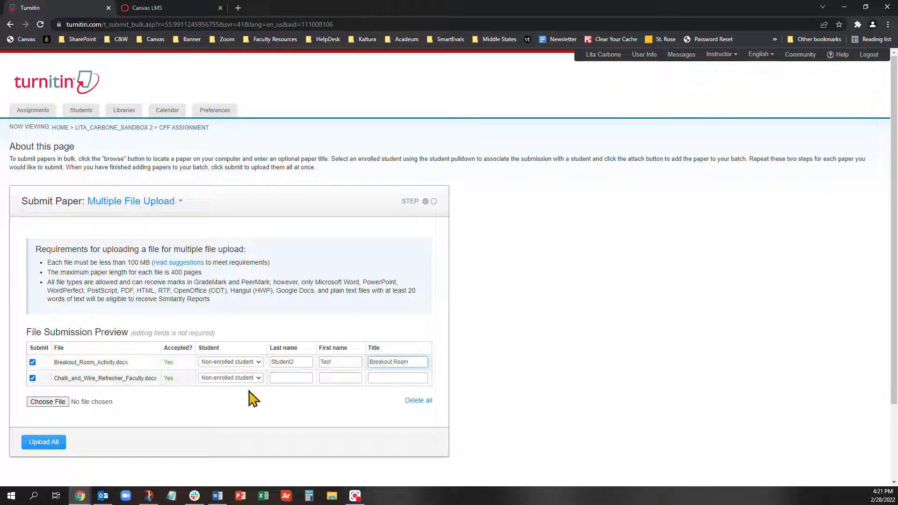
pyautogui.click(290, 378)
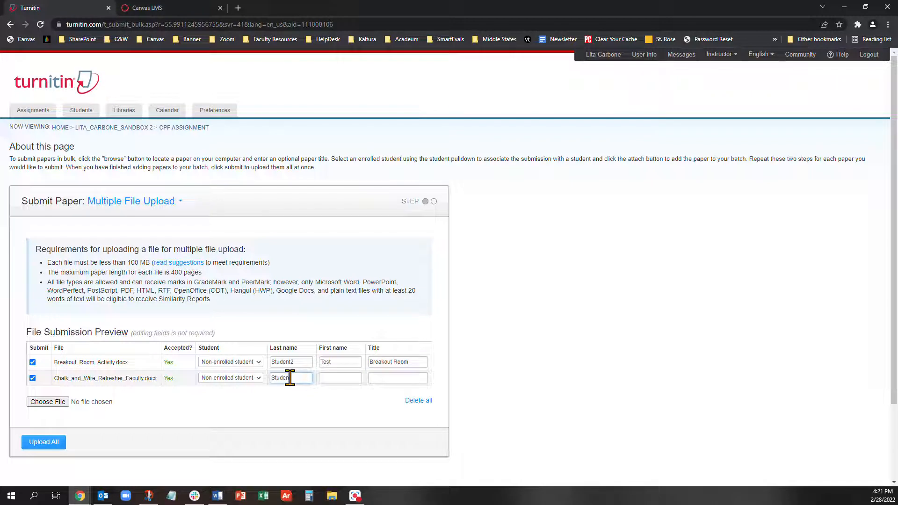
pyautogui.write('Student3')
pyautogui.click(341, 375)
pyautogui.write('Test')
pyautogui.click(395, 378)
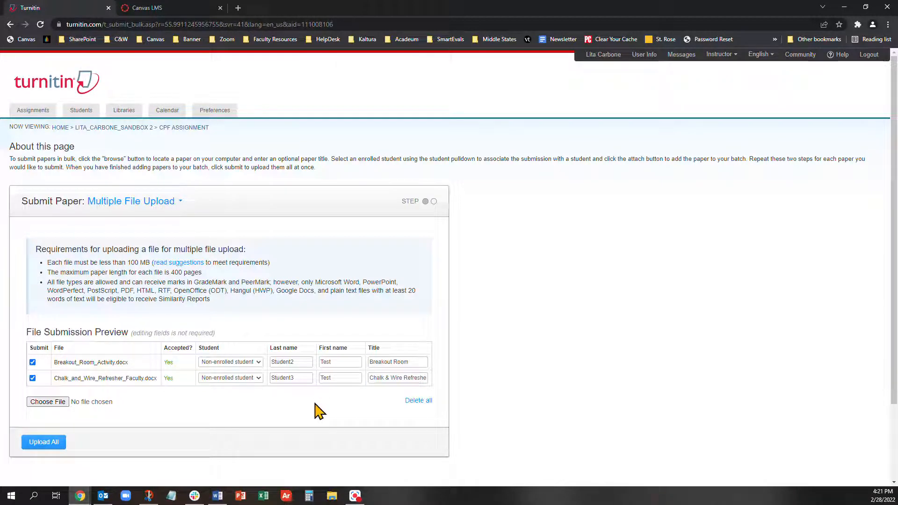
pyautogui.click(47, 443)
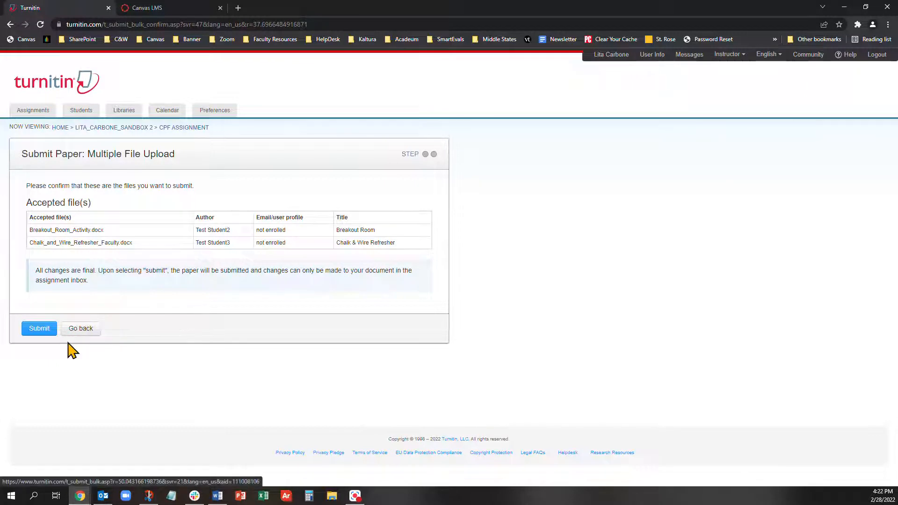
# - Submit both Breakout Room and Chalk & Wire Refresher to the CPF Assignment
pyautogui.click(40, 329)
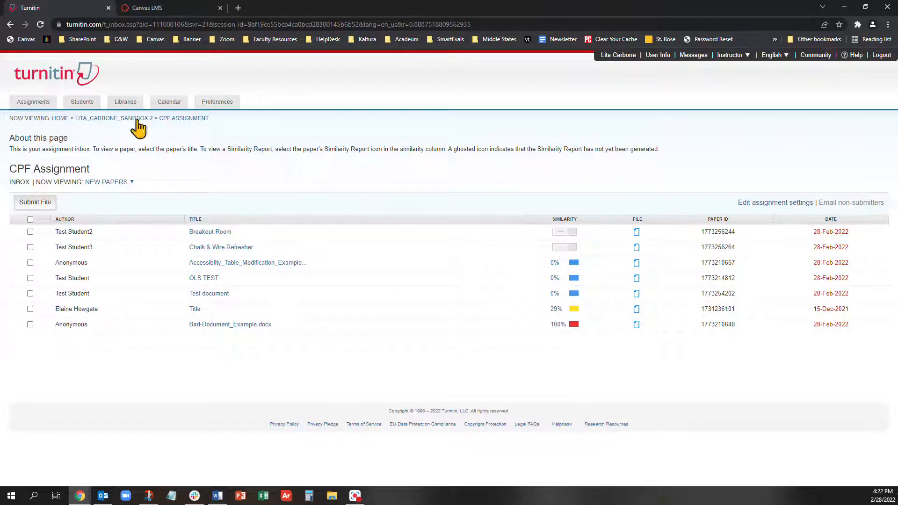
# - Refresh the inbox, review Breakout Room's 7% match overview (one student-paper source), and close Feedback Studio
pyautogui.click(41, 24)
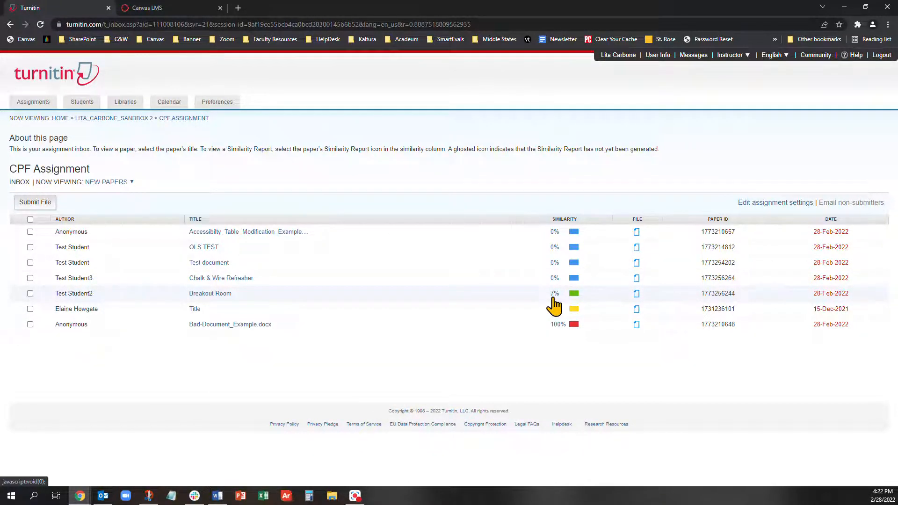
pyautogui.click(555, 295)
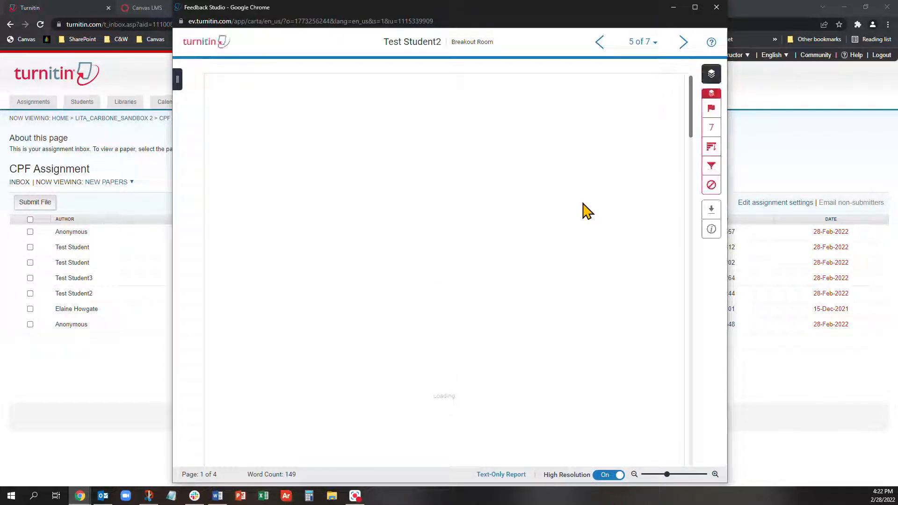
pyautogui.click(716, 132)
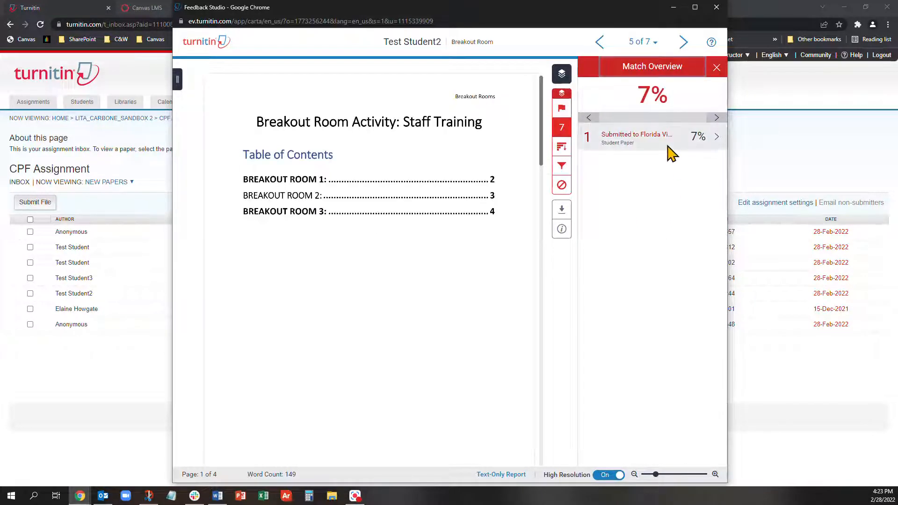
pyautogui.click(716, 7)
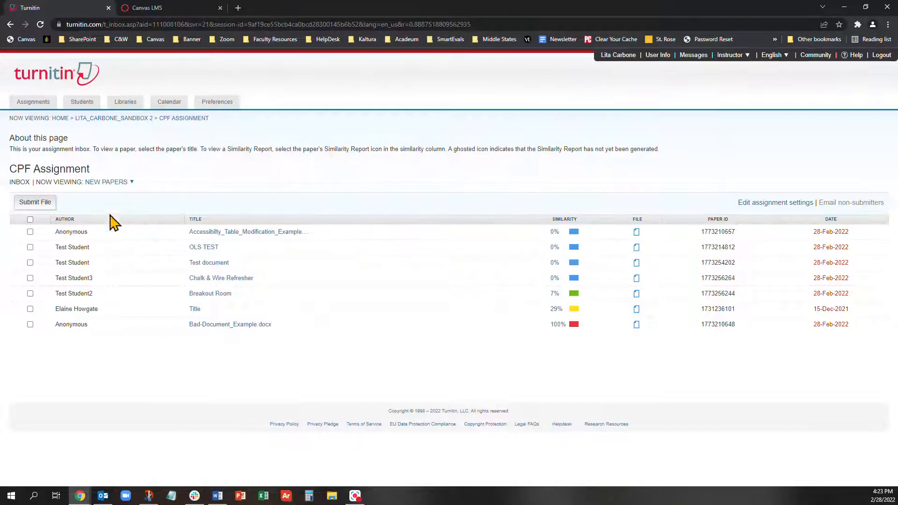
# - Start a new paper submission using the Cut & Paste Upload type
pyautogui.click(37, 205)
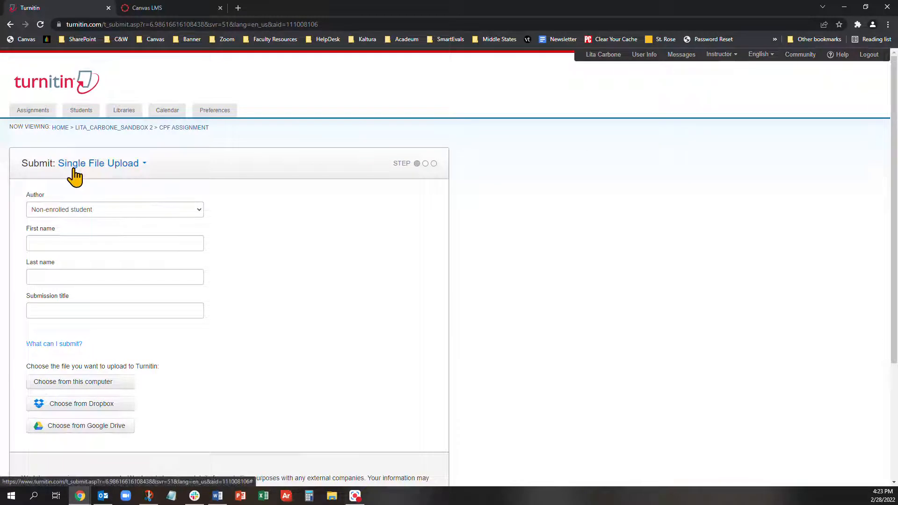
pyautogui.click(120, 166)
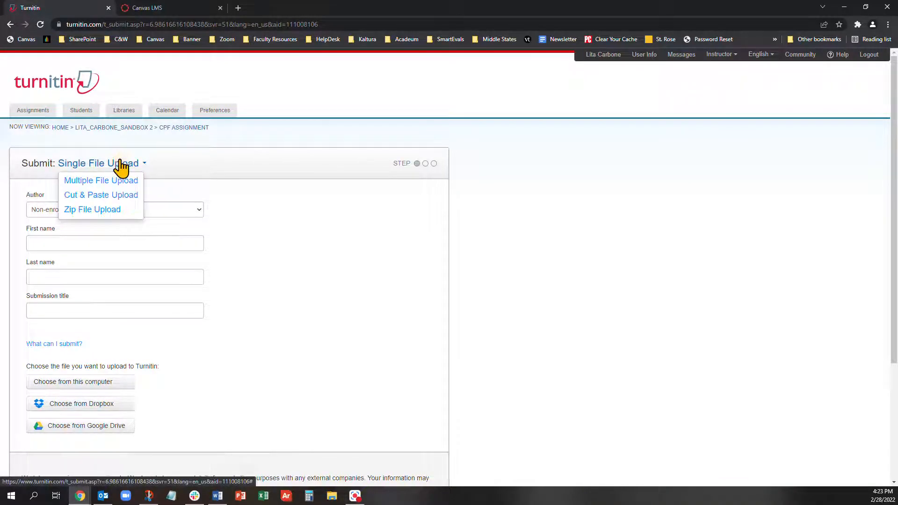
pyautogui.click(127, 196)
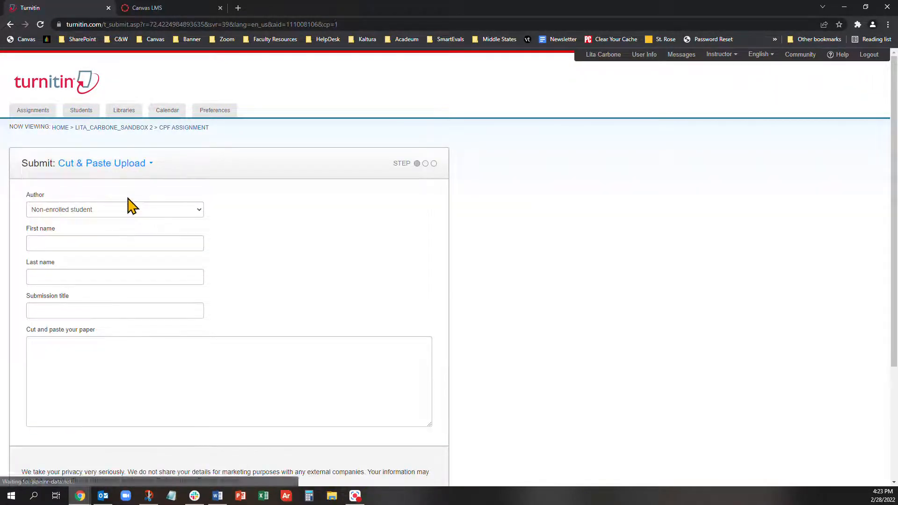
pyautogui.click(140, 244)
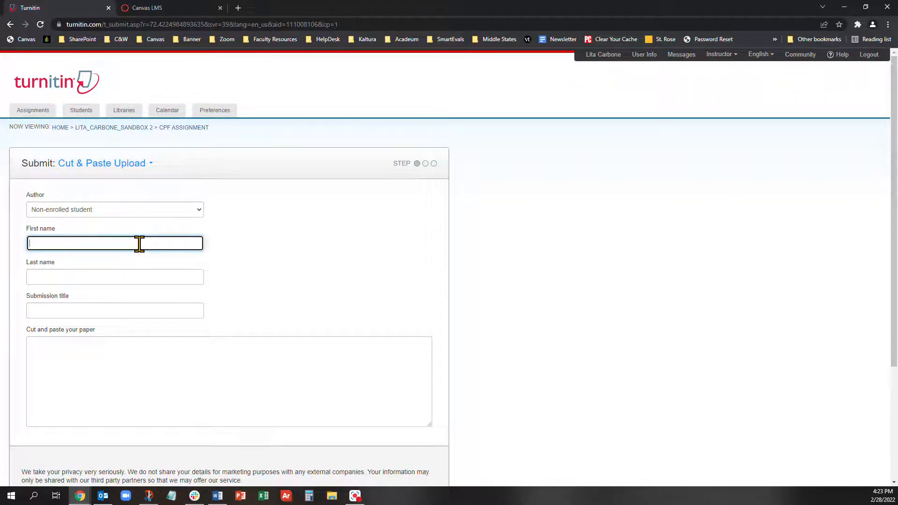
# - Enter the author name Student A and the title Discussion Feb. 28th, then switch to the Canvas forum
pyautogui.write('Student')
pyautogui.press('Tab')
pyautogui.write('A')
pyautogui.click(154, 309)
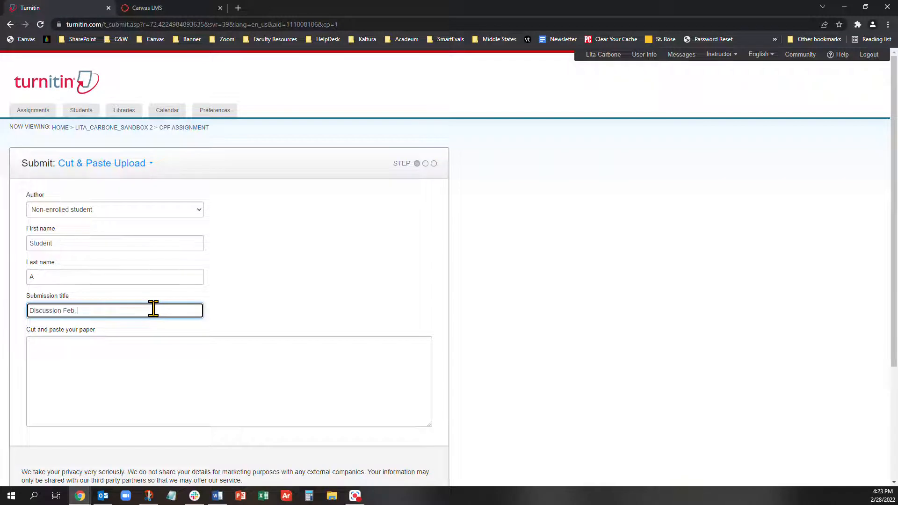
pyautogui.click(183, 359)
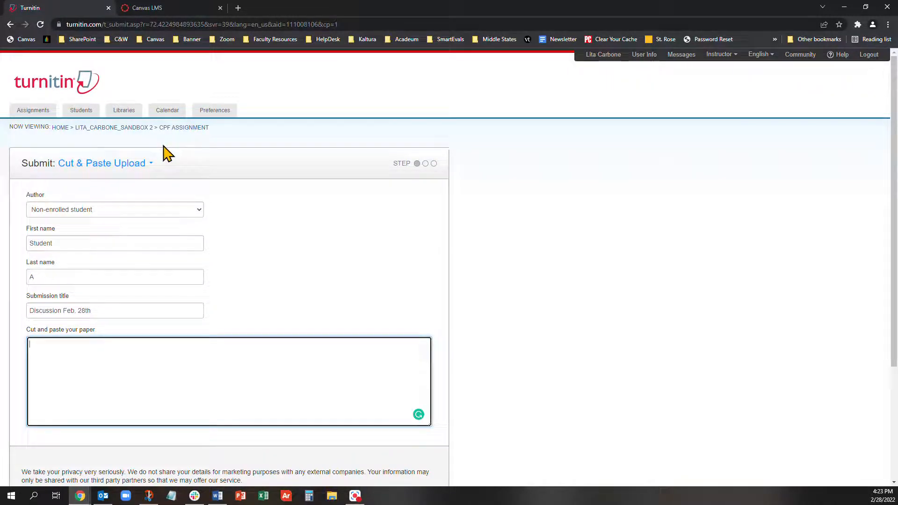
pyautogui.click(159, 5)
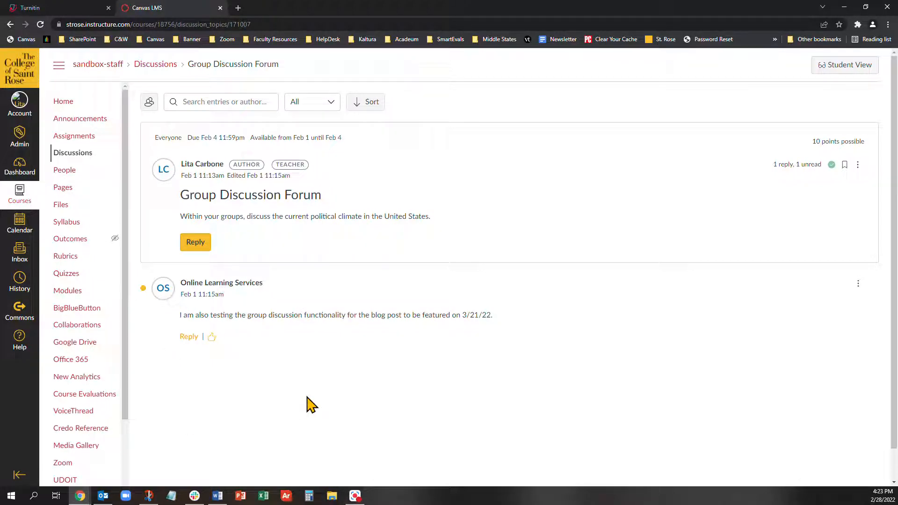
# - Copy the Canvas forum prompt sentence and paste it into Turnitin's paper text box
pyautogui.tripleClick(195, 216)
pyautogui.hotkey('ctrl', 'c')
pyautogui.click(56, 7)
pyautogui.click(279, 353)
pyautogui.hotkey('ctrl', 'v')
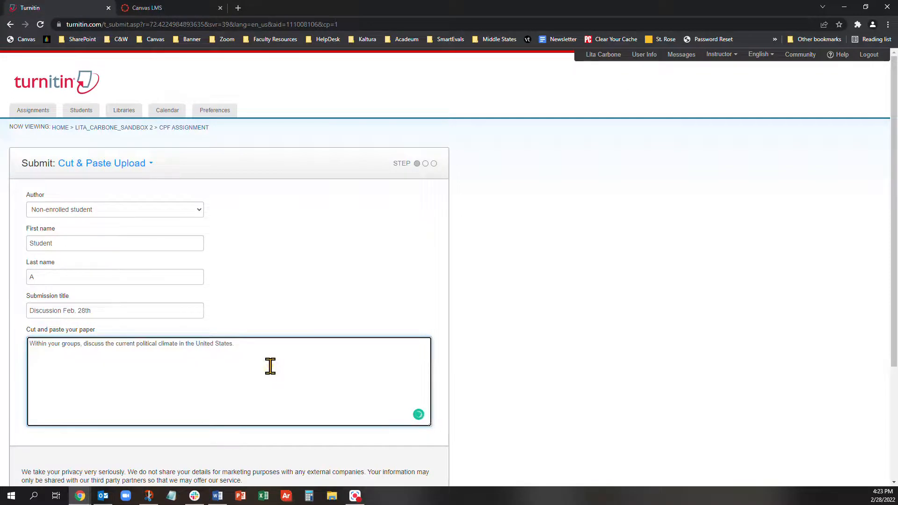
# - Copy the forum reply sentence from Canvas and place the cursor after the prompt in Turnitin
pyautogui.click(170, 6)
pyautogui.tripleClick(238, 315)
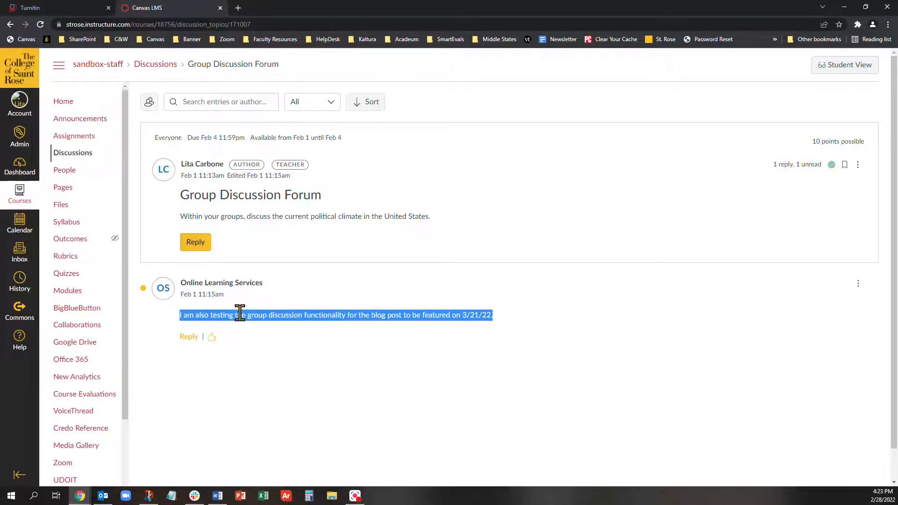
pyautogui.hotkey('ctrl', 'c')
pyautogui.click(63, 7)
pyautogui.click(281, 351)
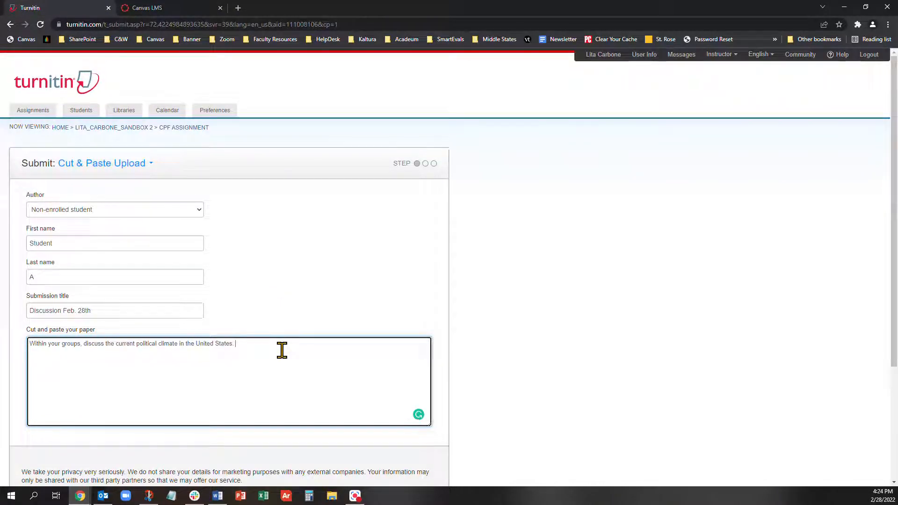
# - Paste the reply sentence, then upload and confirm the 29-word Discussion Feb. 28th paper
pyautogui.hotkey('ctrl', 'v')
pyautogui.scroll(-2, 290, 360)
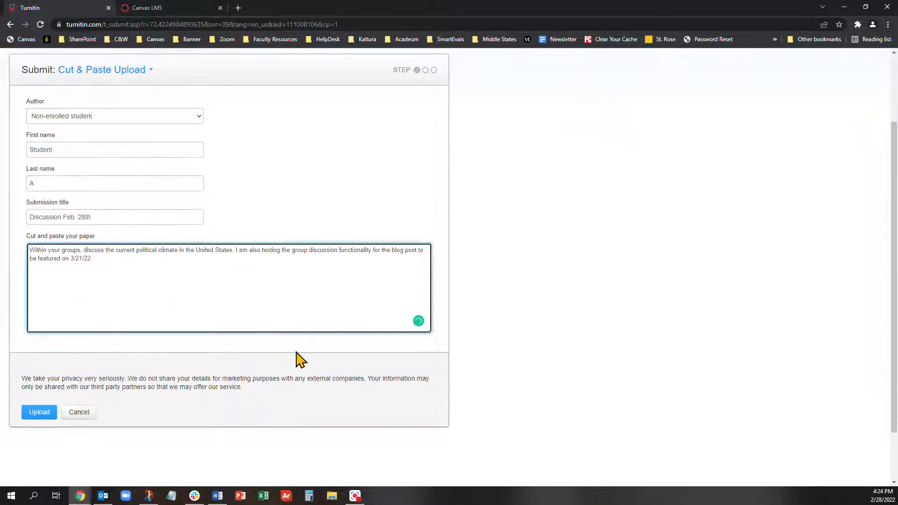
pyautogui.scroll(2, 299, 360)
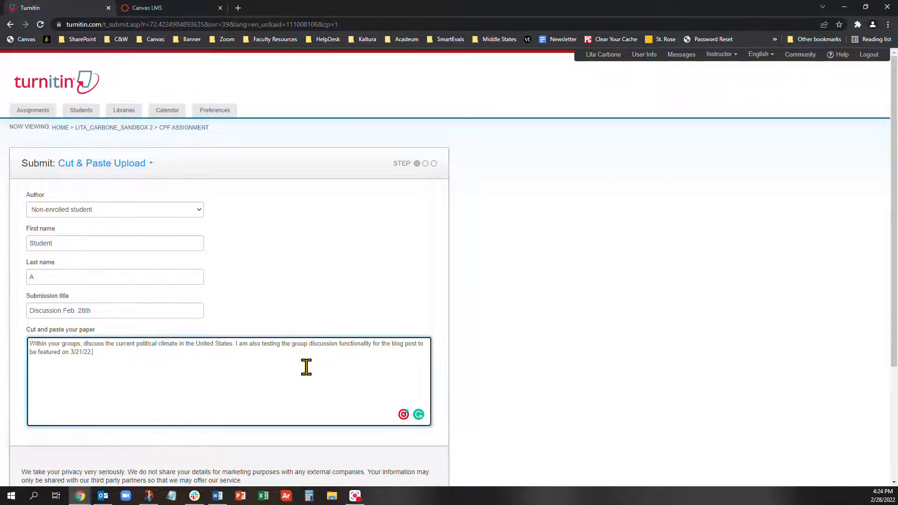
pyautogui.scroll(-2, 308, 378)
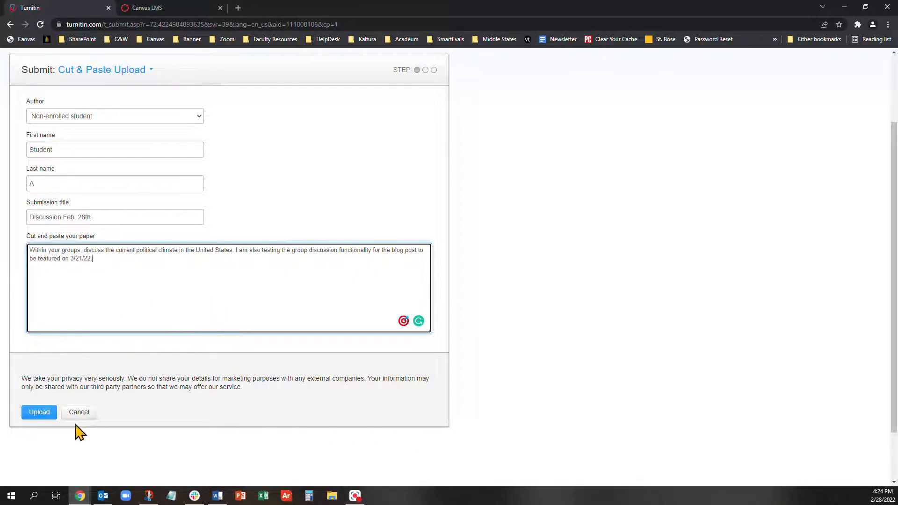
pyautogui.click(47, 414)
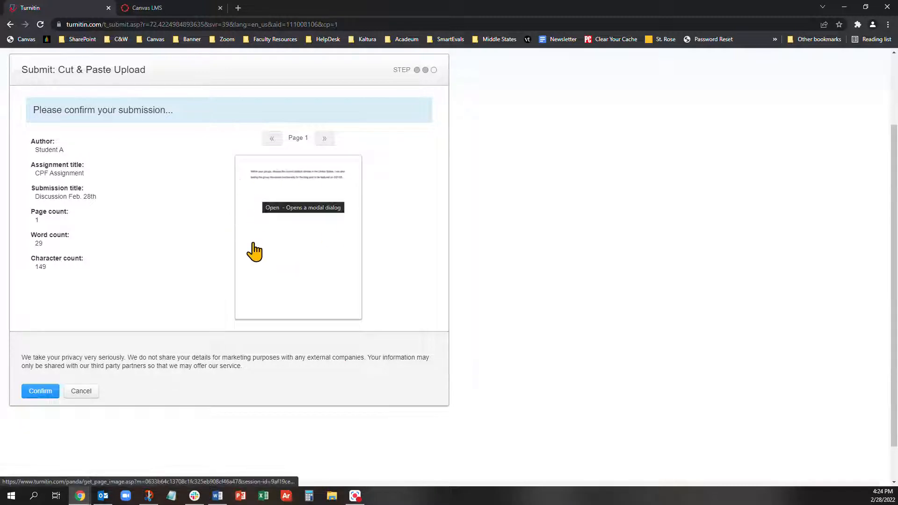
pyautogui.click(37, 393)
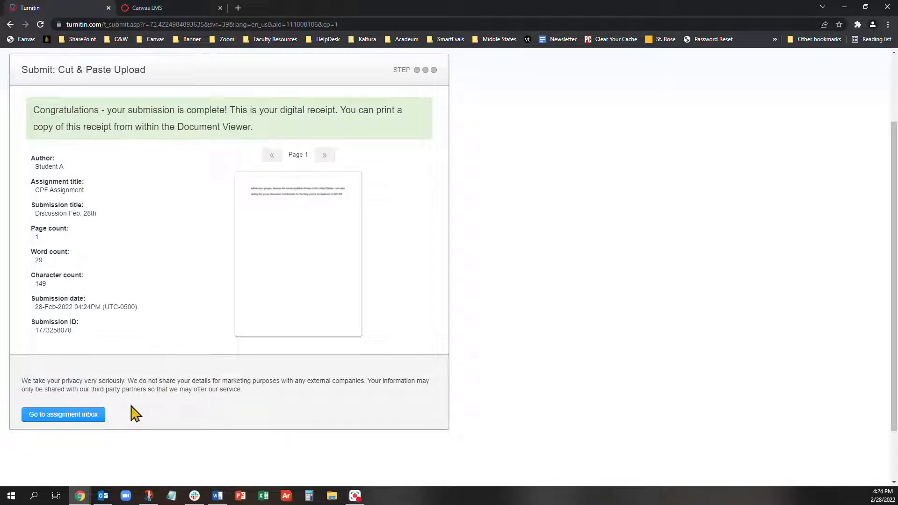
# - Return to the CPF Assignment inbox and reload until Discussion Feb. 28th shows 100% similarity
pyautogui.click(71, 419)
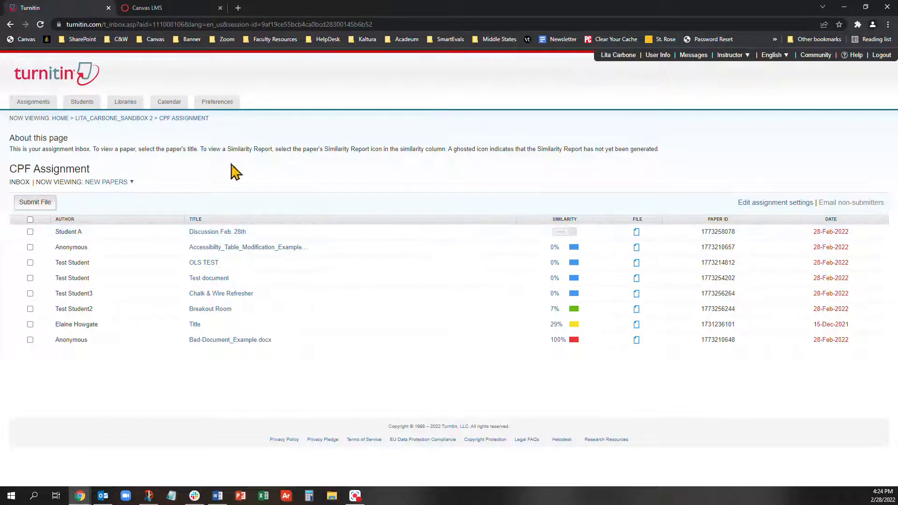
pyautogui.click(36, 24)
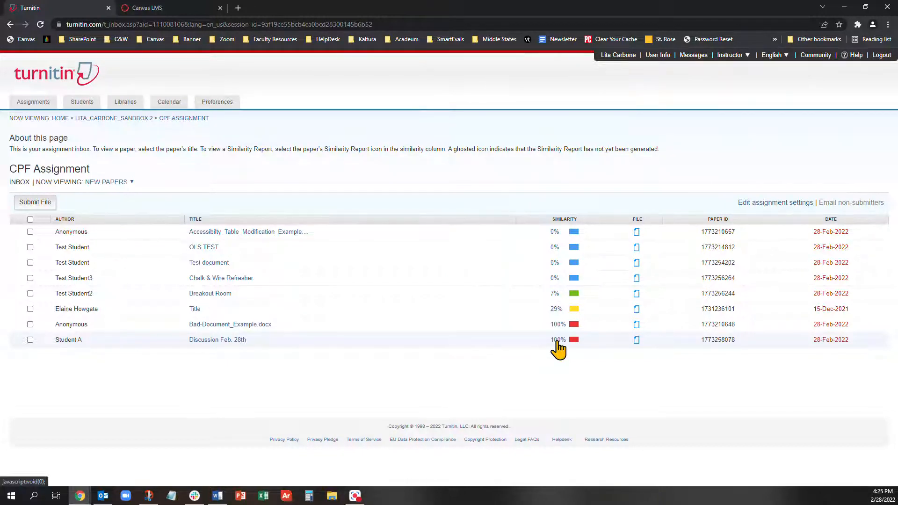
pyautogui.click(558, 341)
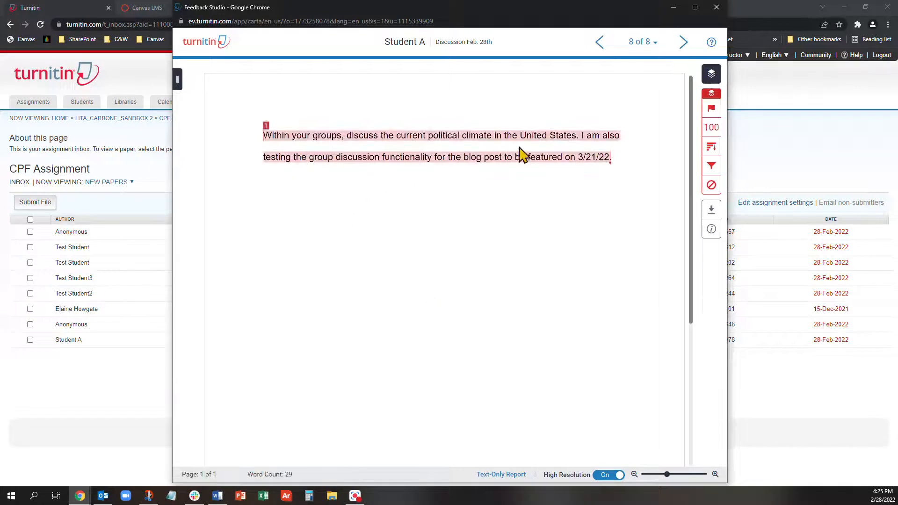
pyautogui.click(712, 127)
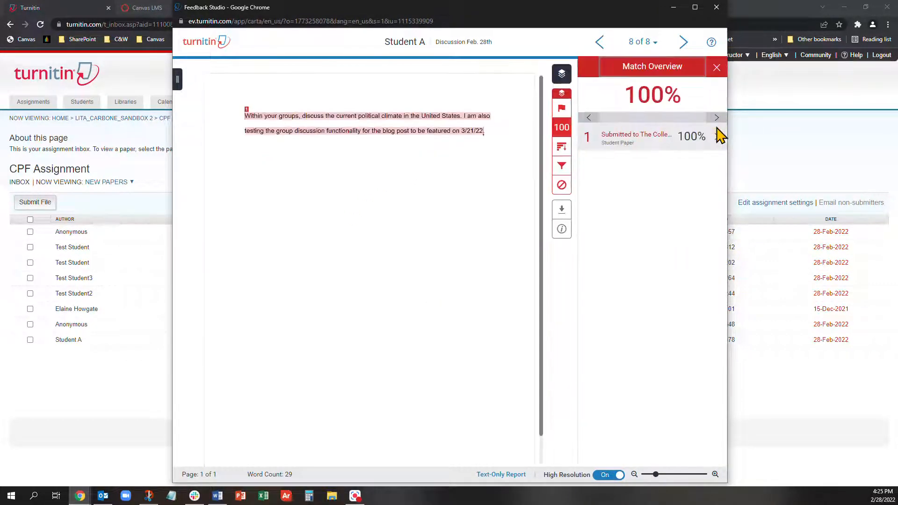
pyautogui.click(653, 140)
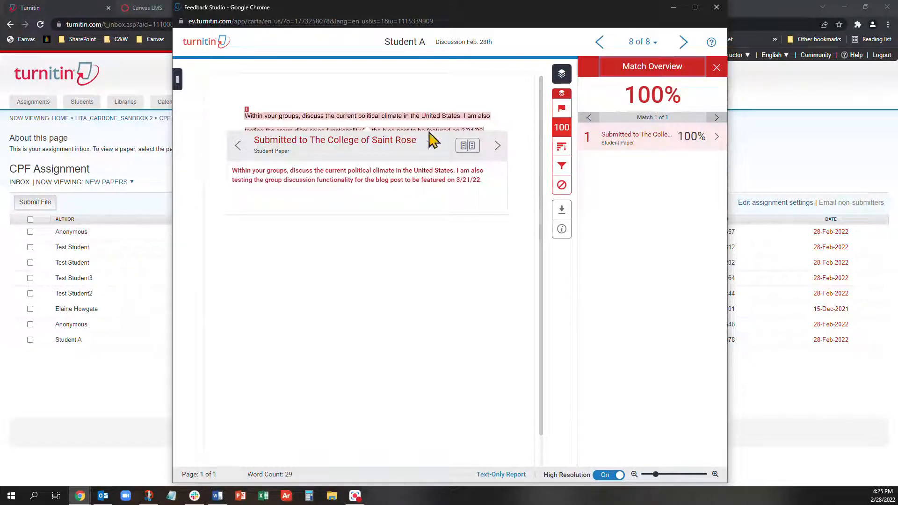
pyautogui.click(716, 67)
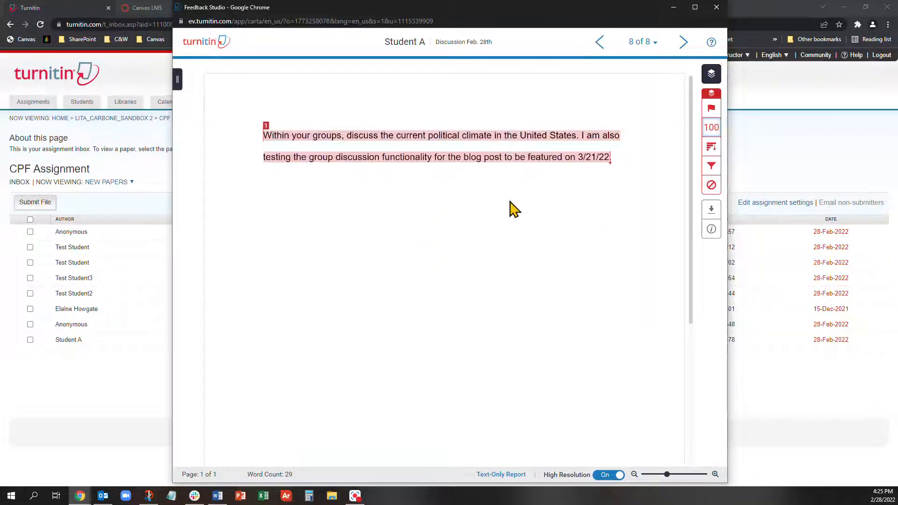
pyautogui.click(716, 7)
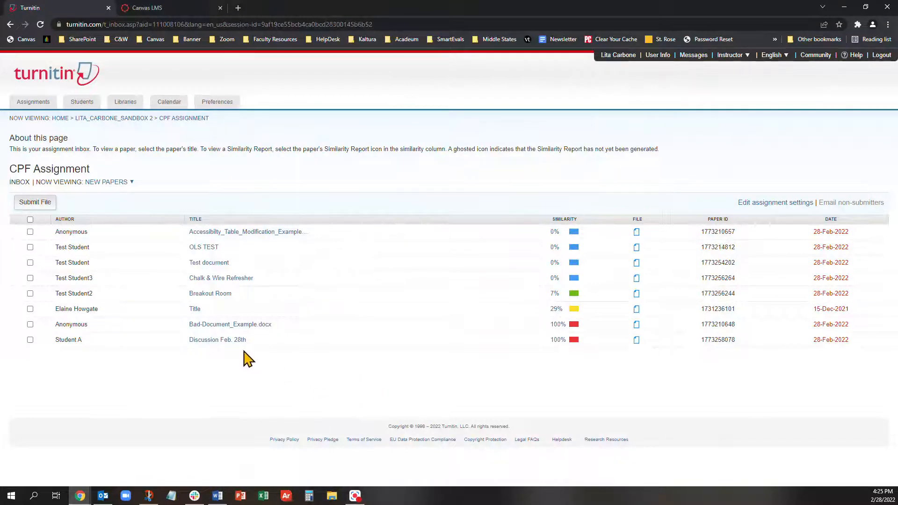
pyautogui.click(210, 264)
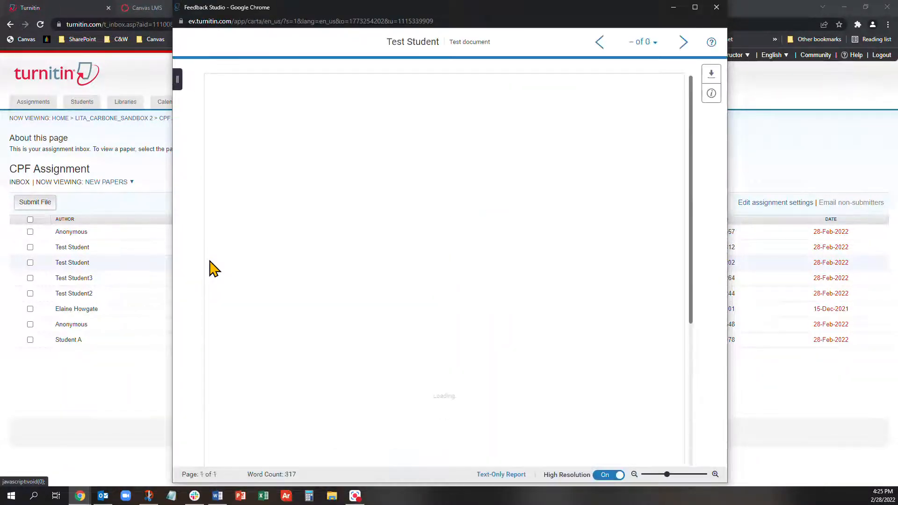
pyautogui.click(716, 7)
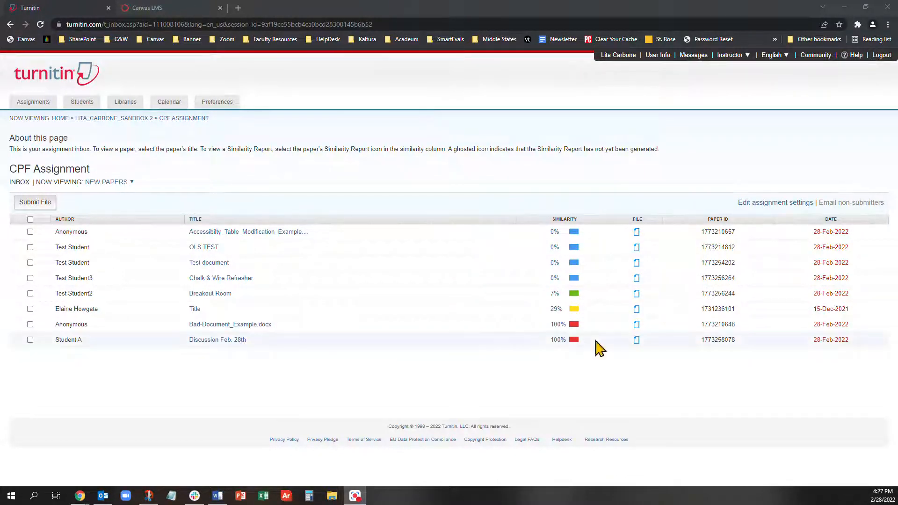
# - Trace Discussion Feb. 28th's 100% match through Full Source View and open the OLS TEST source paper
pyautogui.click(561, 342)
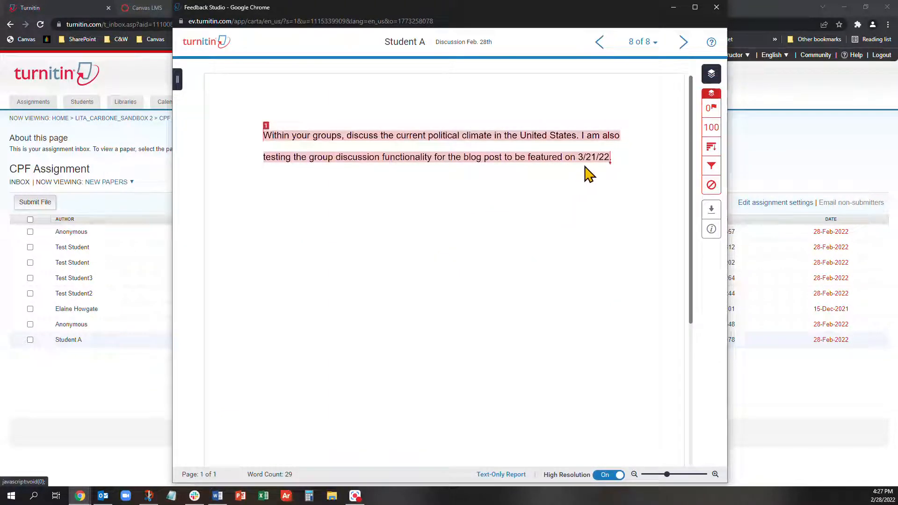
pyautogui.click(710, 129)
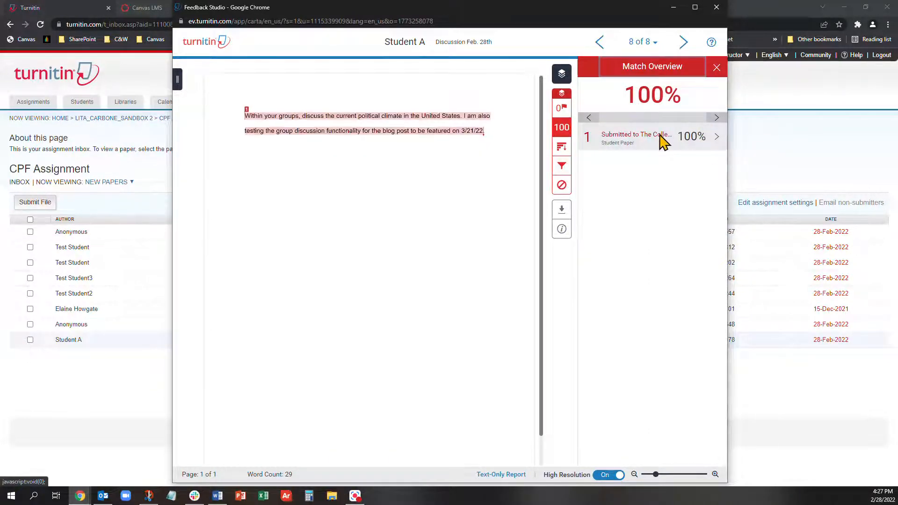
pyautogui.click(716, 138)
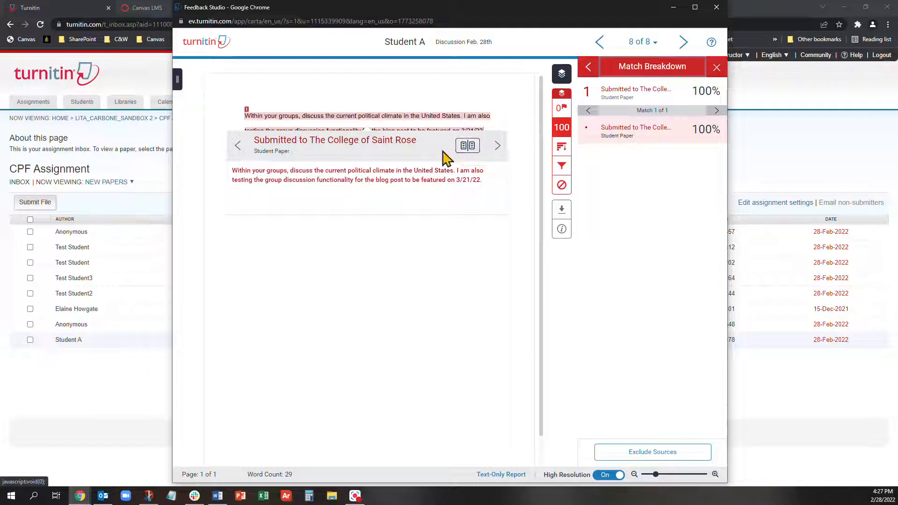
pyautogui.click(467, 147)
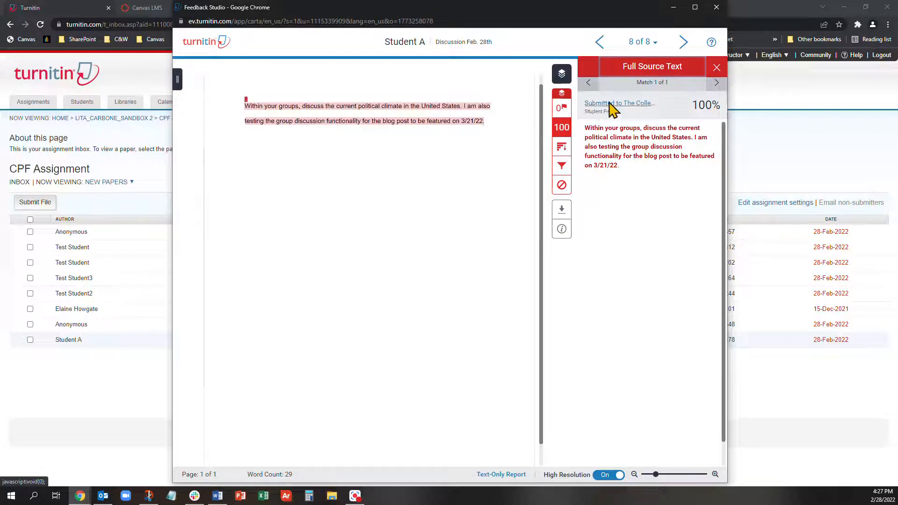
pyautogui.click(638, 104)
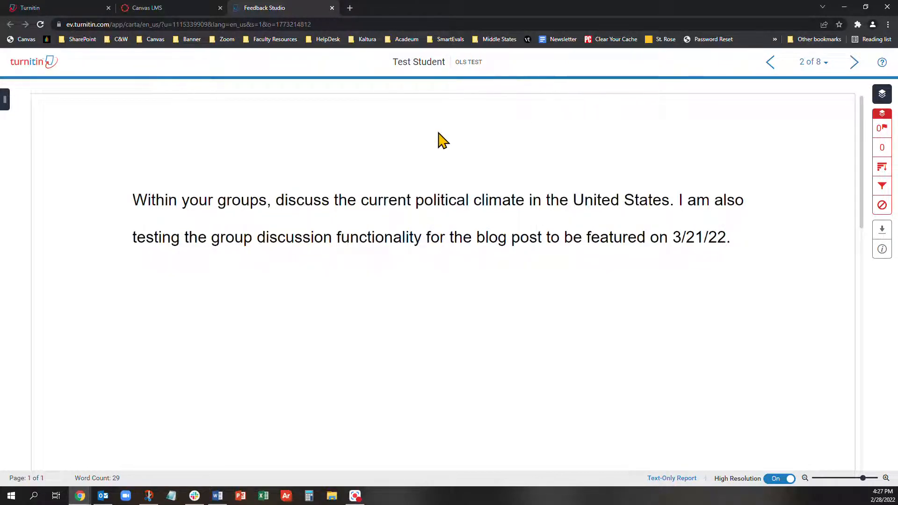
# - Switch between tabs and settle on the CPF Assignment inbox, which lists OLS TEST at 0%
pyautogui.click(25, 7)
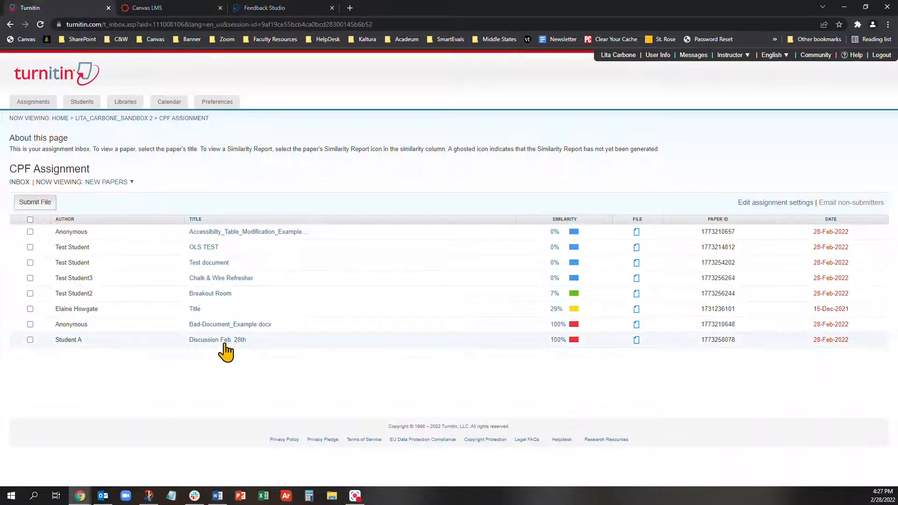
pyautogui.click(292, 7)
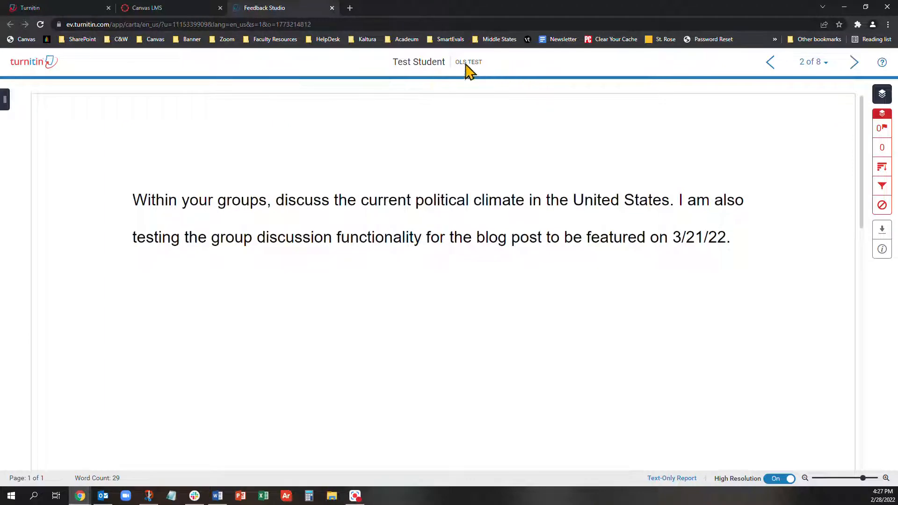
pyautogui.click(49, 9)
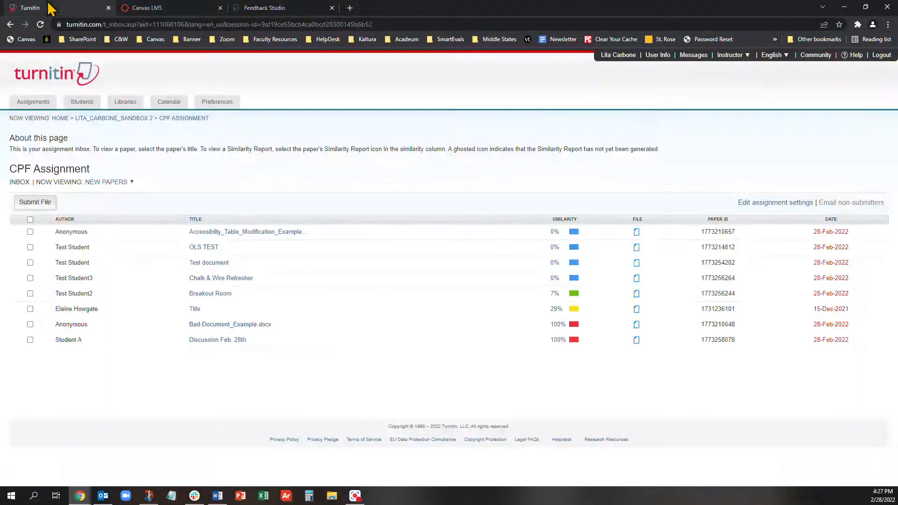